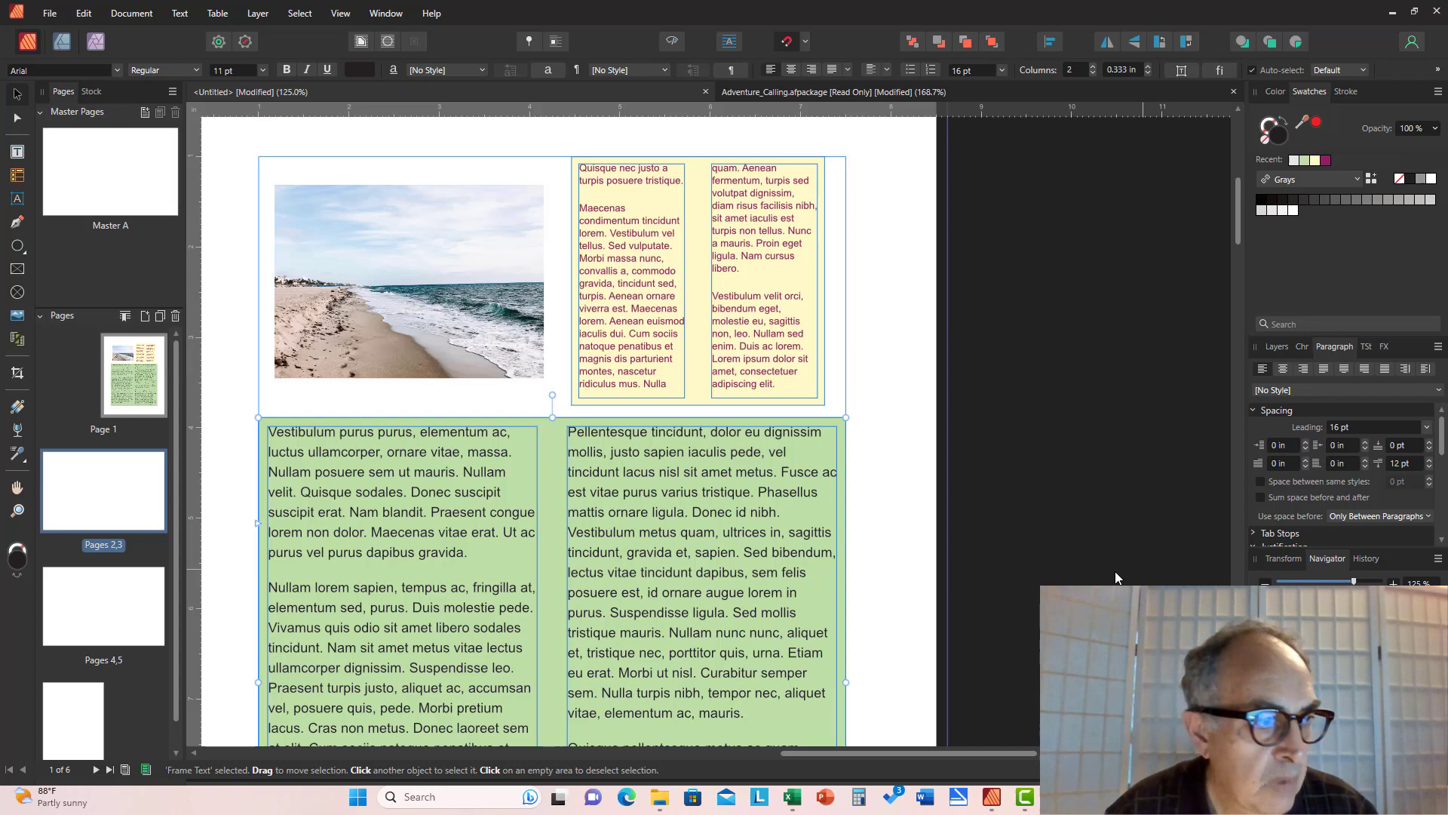
Deselect the frame and drag a horizontal guide onto a lower text line across the green columns
left_click(874, 518)
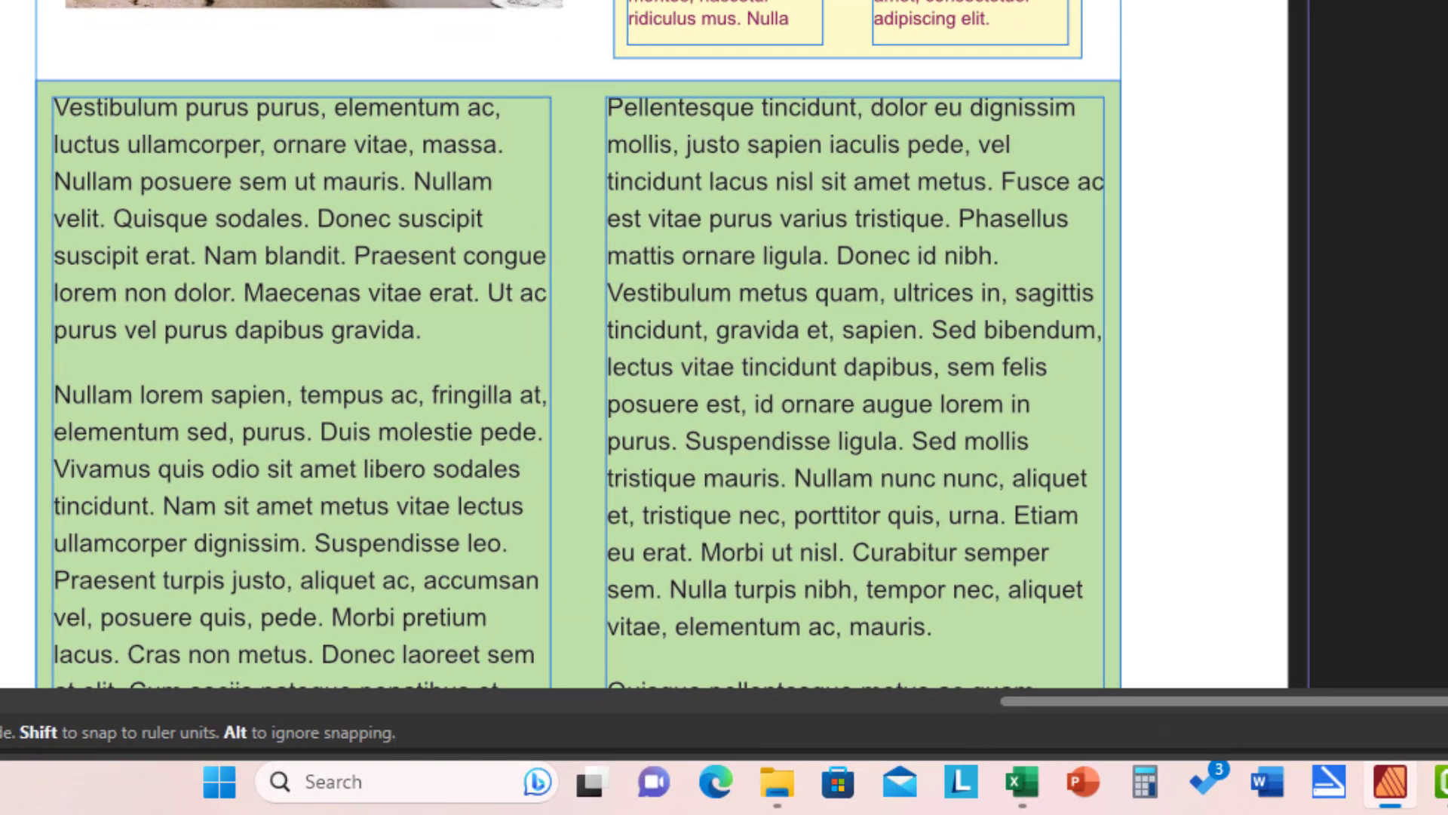
left_click_drag(411, 4, 378, 122)
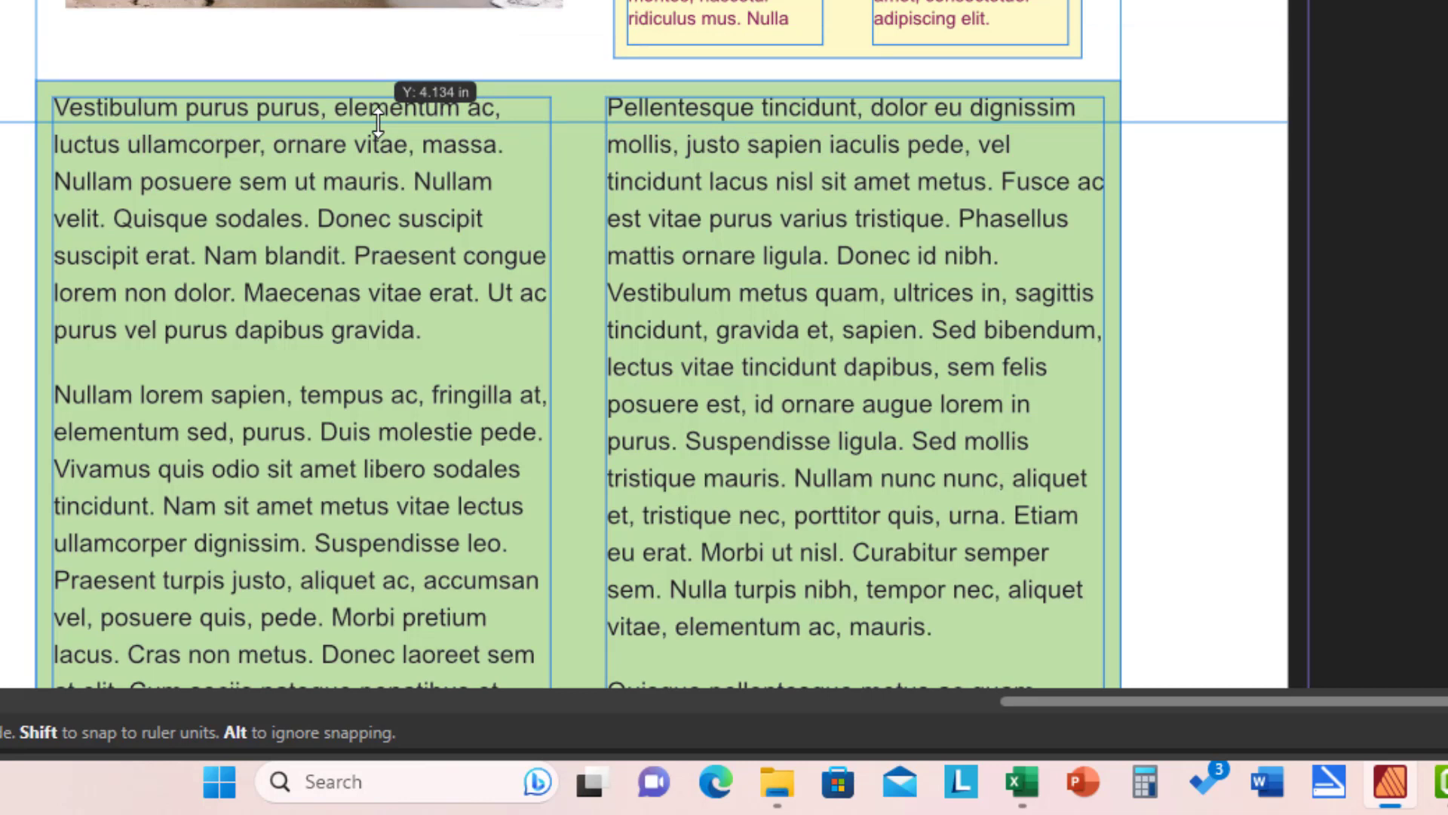
left_click_drag(378, 122, 343, 478)
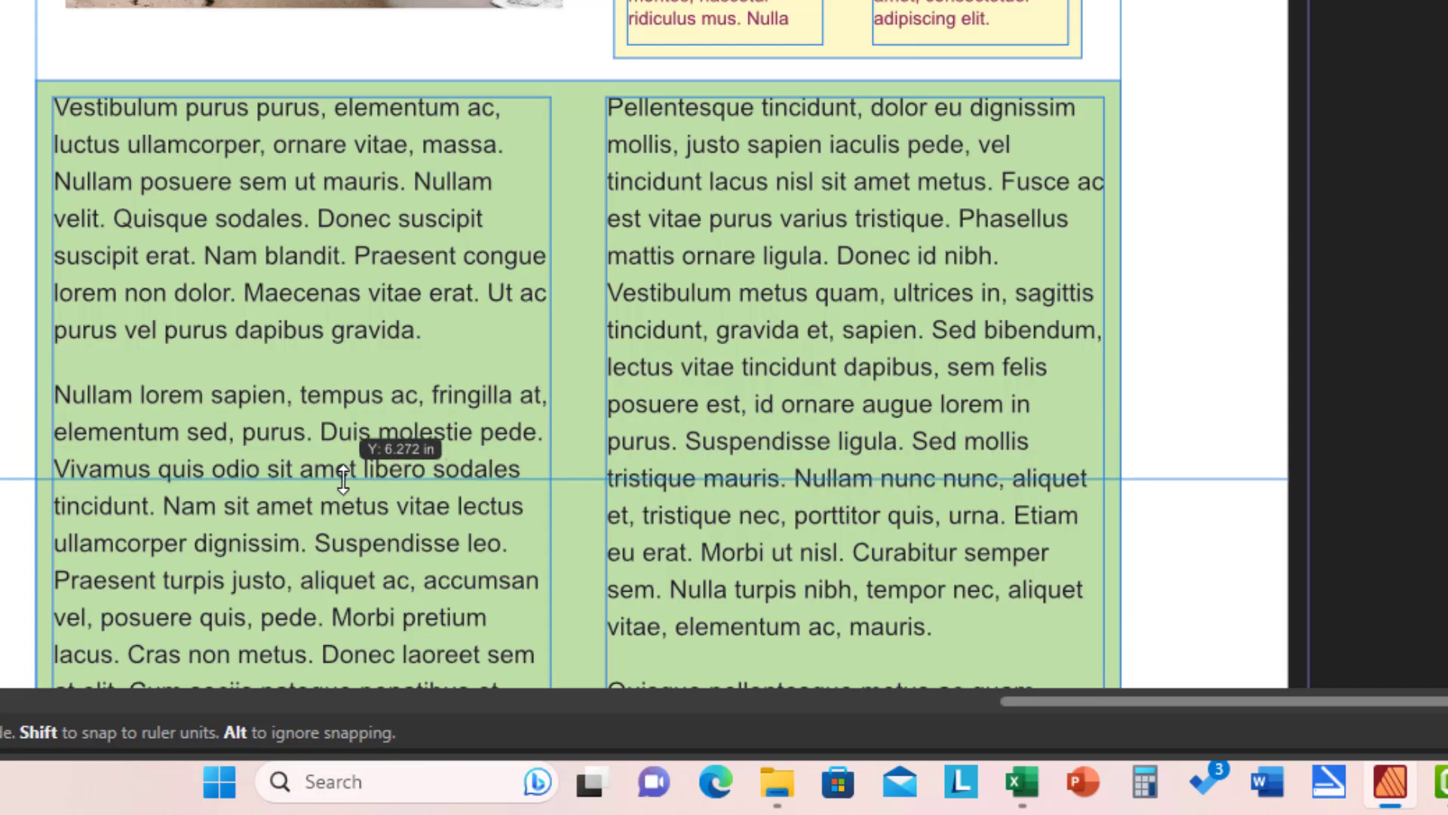
left_click_drag(343, 478, 333, 591)
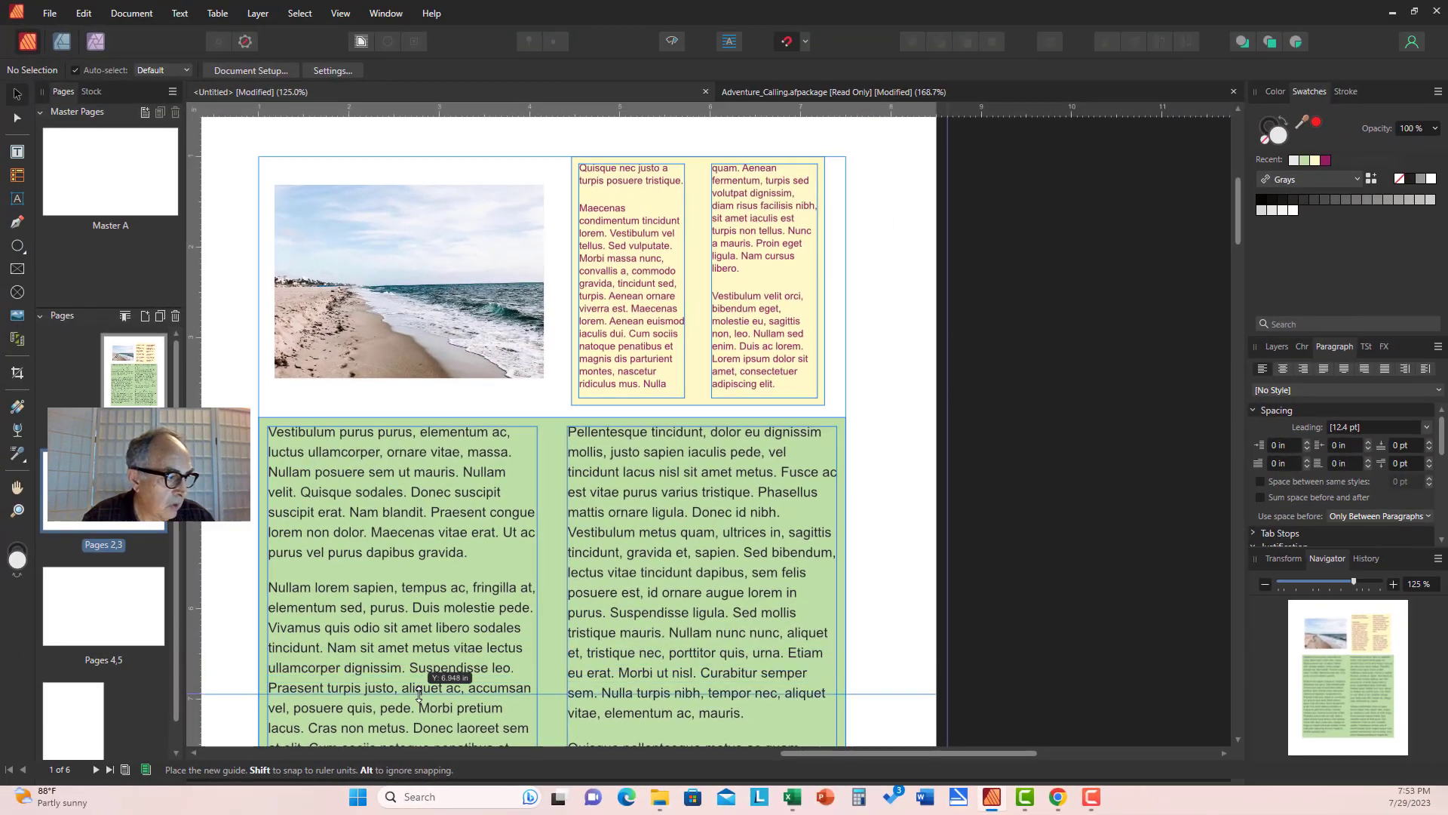
left_click_drag(419, 694, 442, 101)
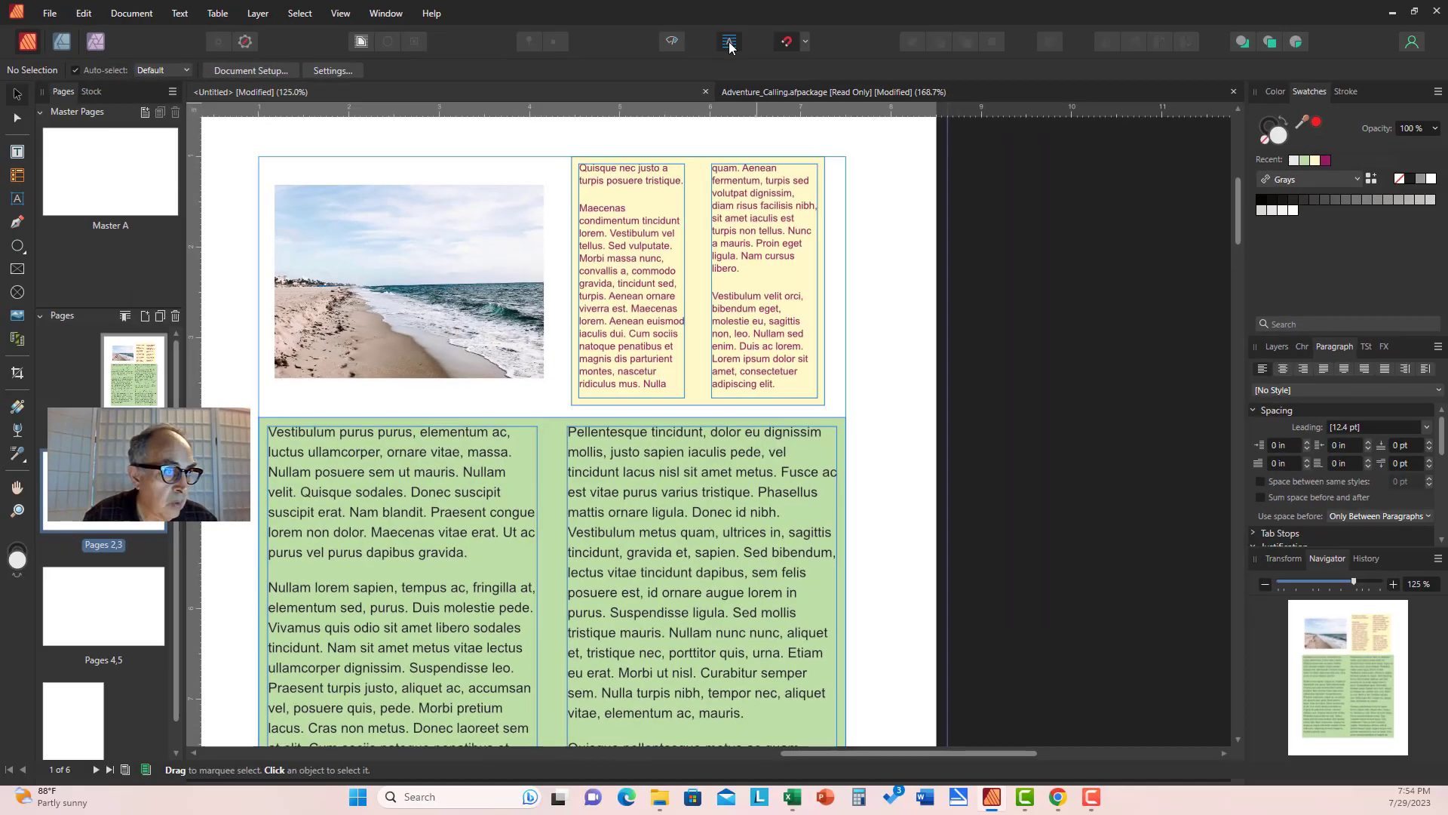
Open the Baseline Grid – Document settings (grid off, 8 pt spacing) and move them clear of the text frames
left_click(946, 271)
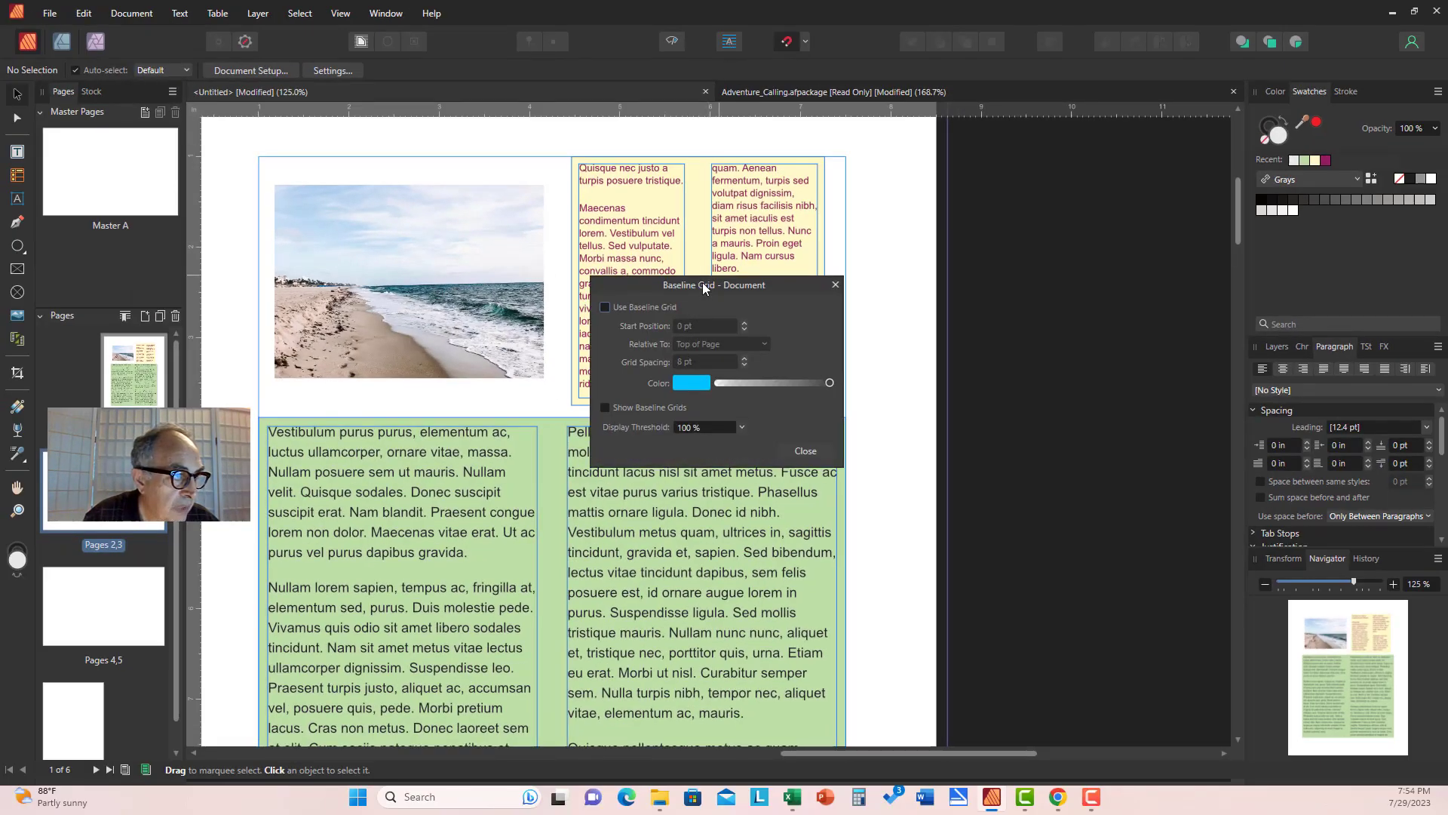
left_click_drag(701, 285, 980, 433)
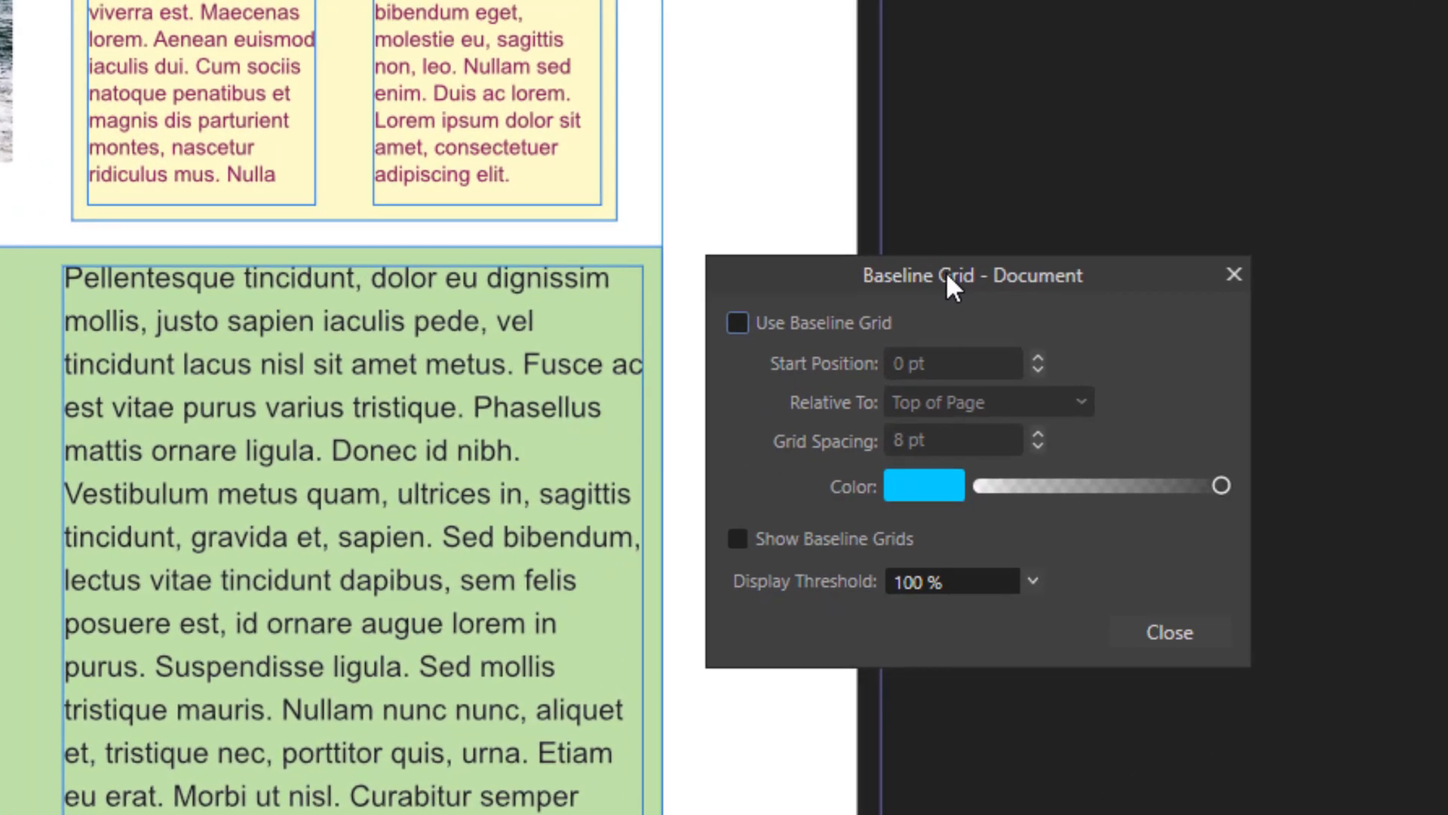
left_click_drag(947, 272, 965, 266)
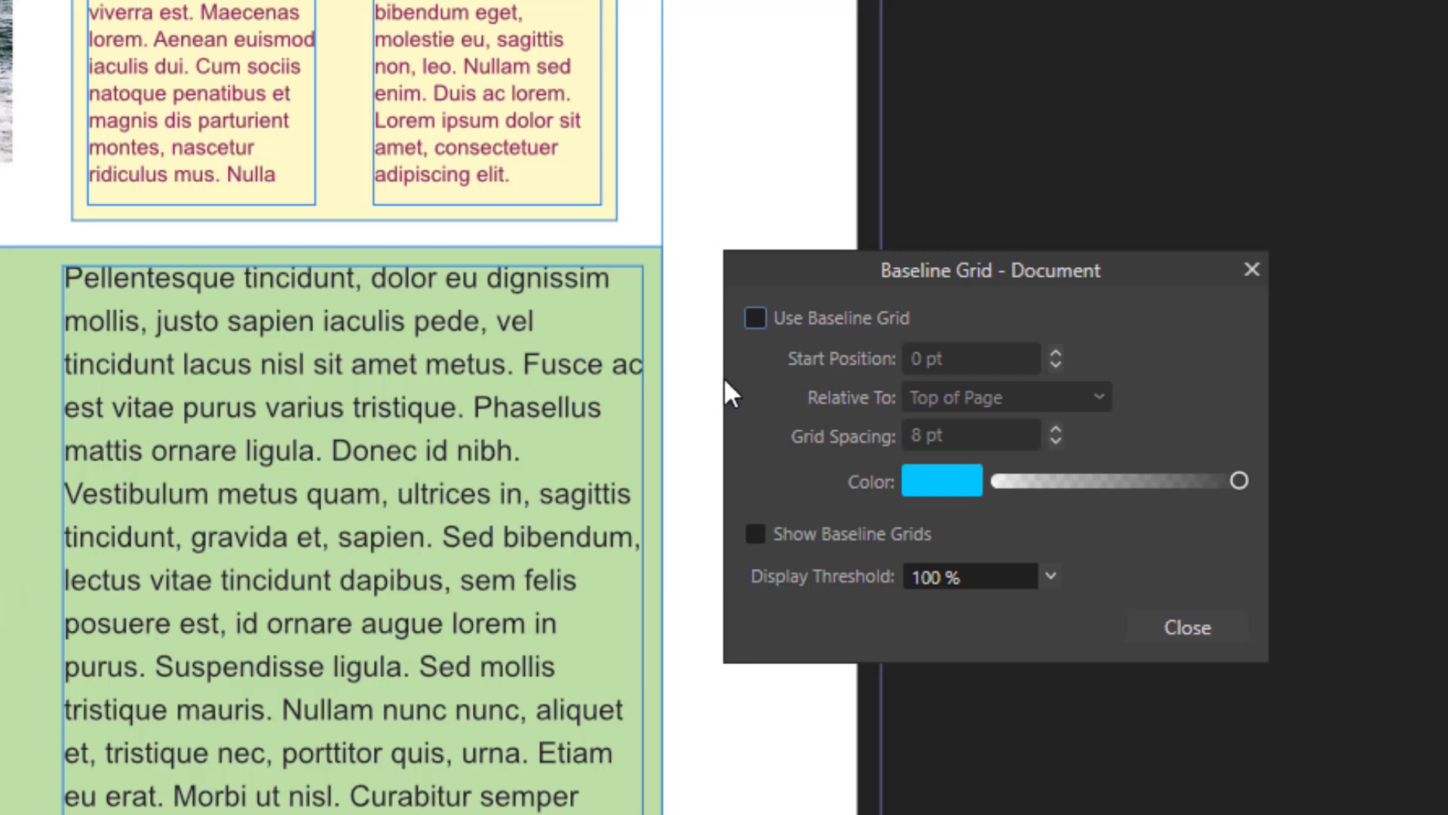
Tick Use Baseline Grid, then run a horizontal guide across the green frame to check line alignment
left_click(753, 313)
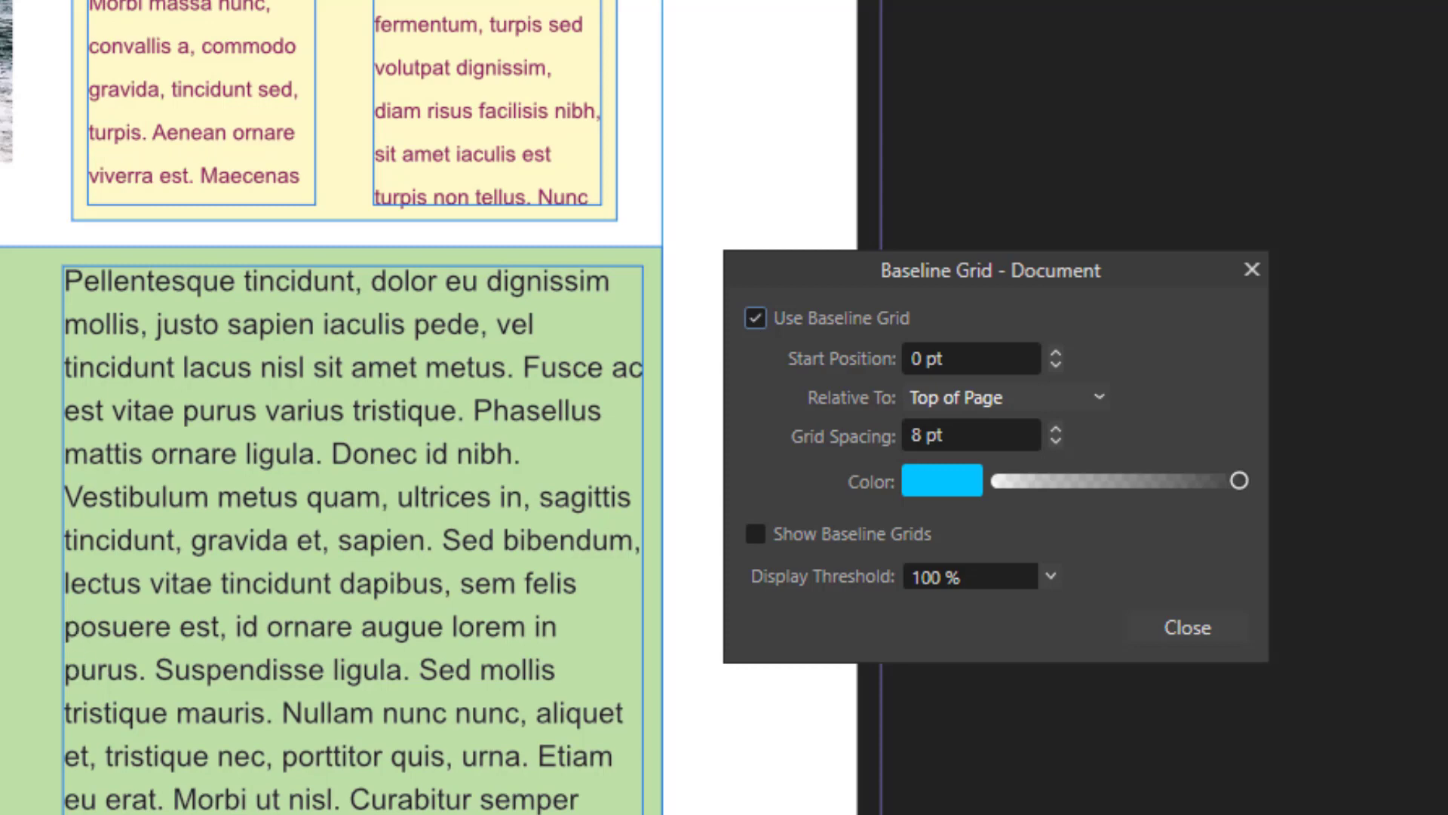
left_click_drag(41, 0, 33, 569)
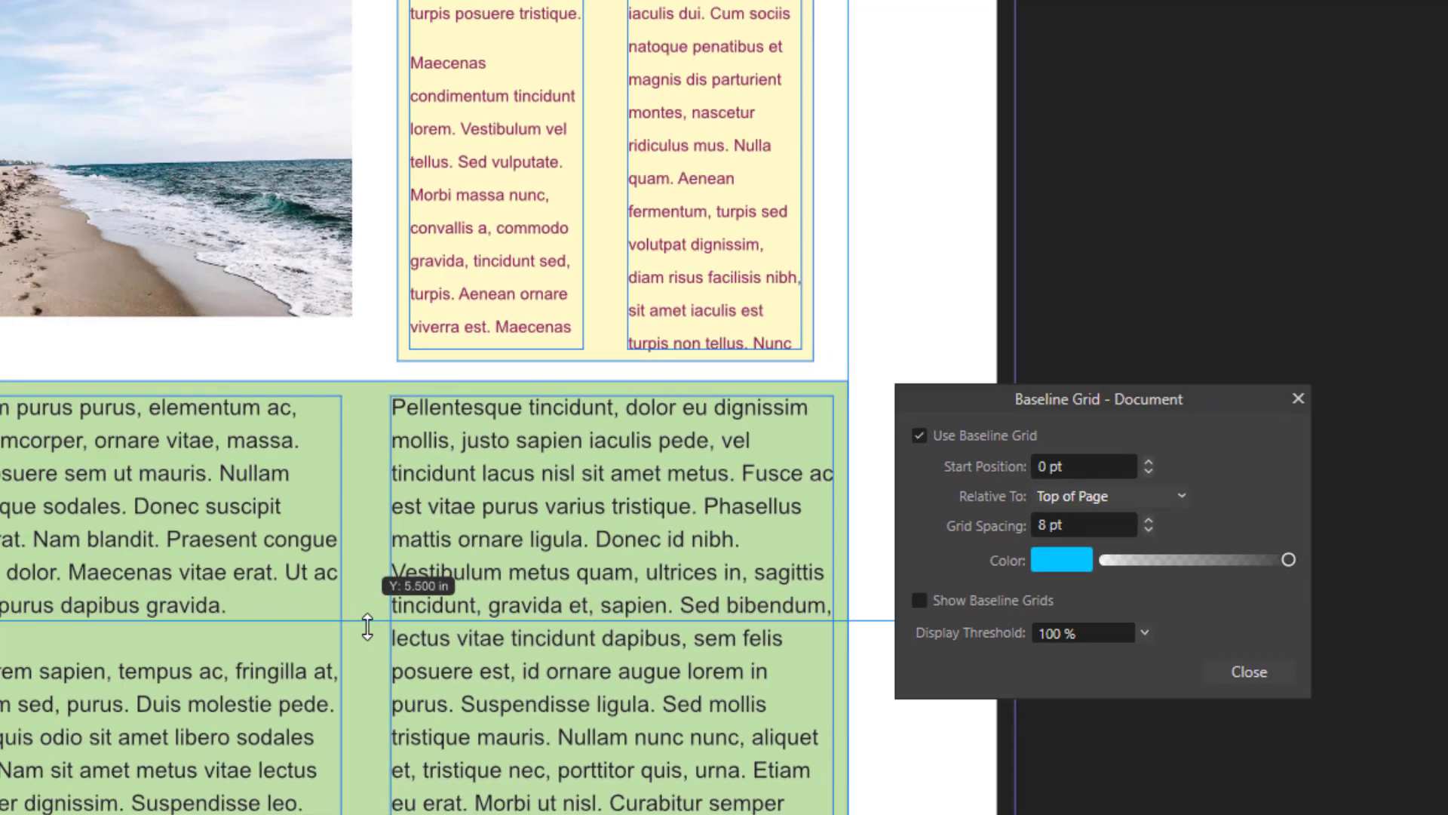
left_click_drag(368, 626, 354, 722)
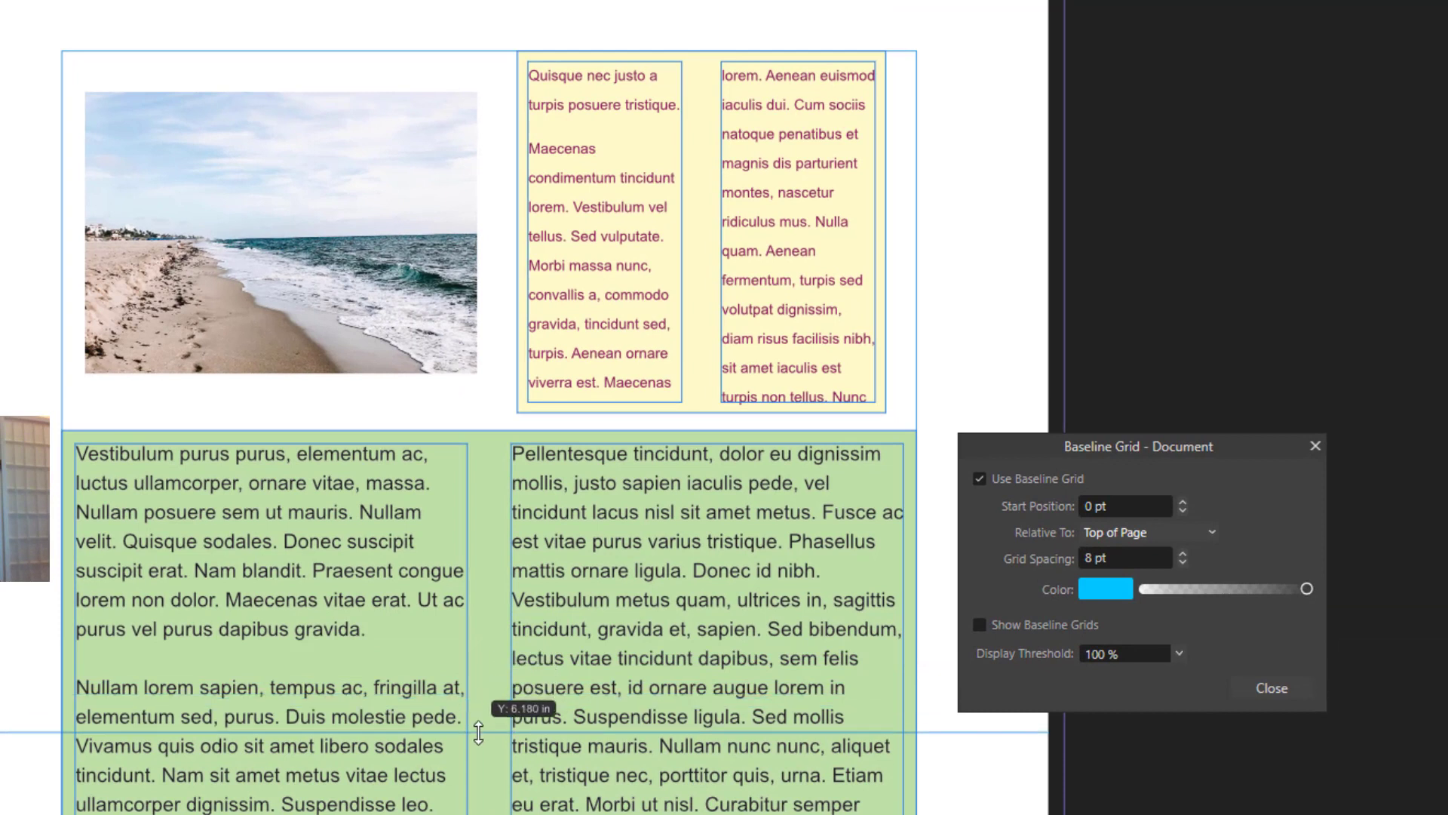
left_click_drag(478, 732, 513, 8)
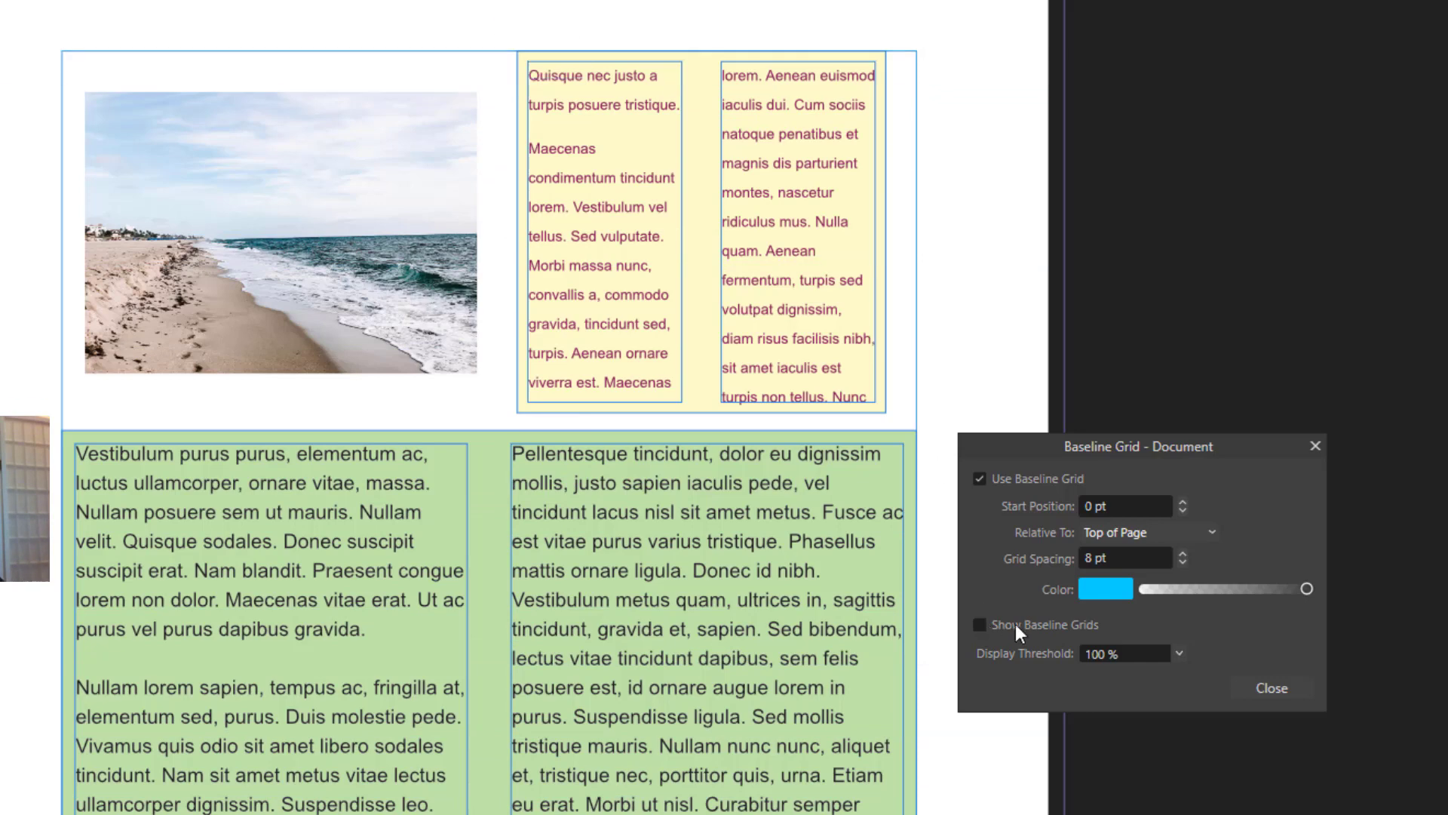
left_click(1182, 562)
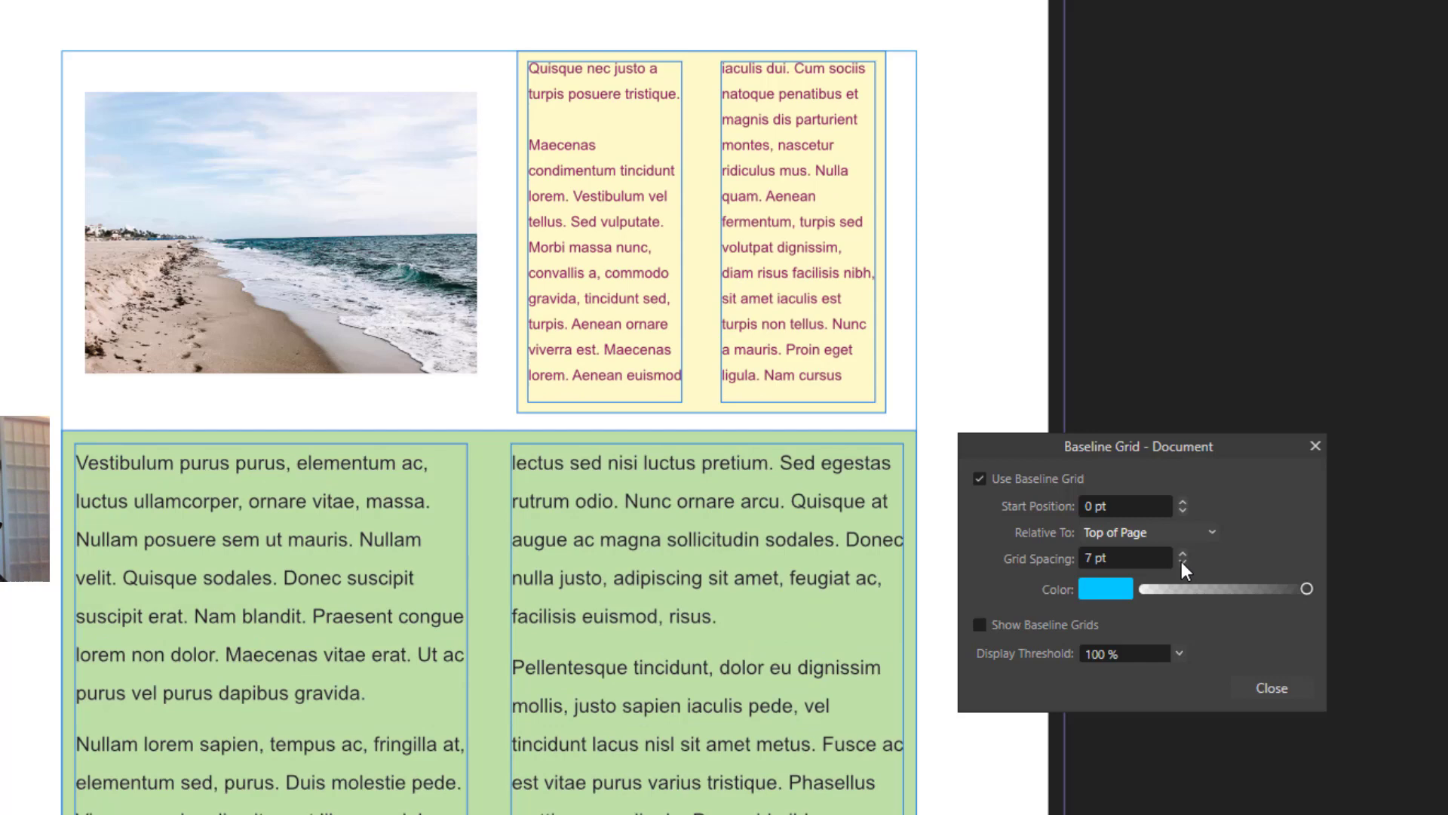
left_click(1182, 554)
left_click(1182, 553)
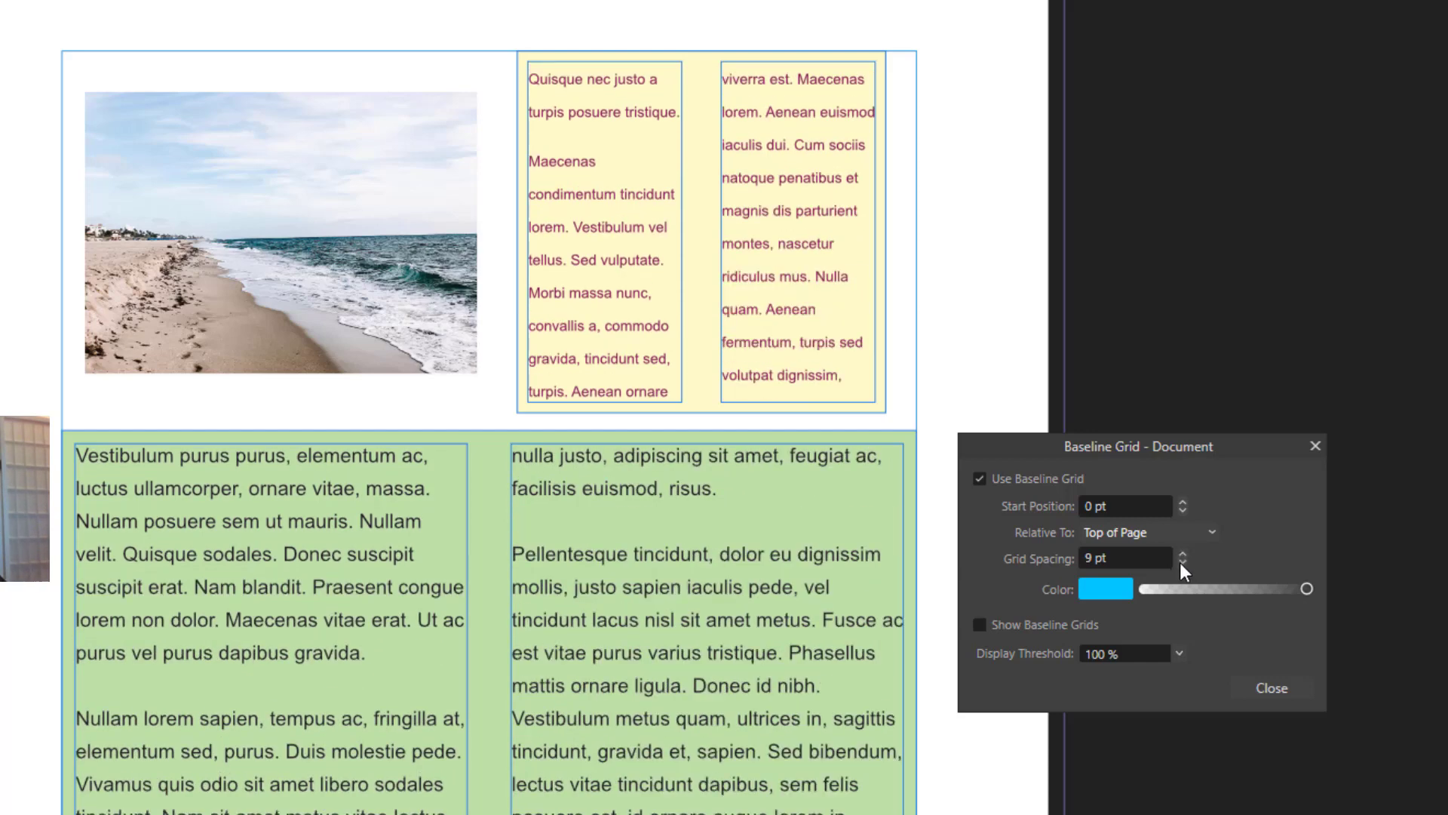
left_click(1182, 562)
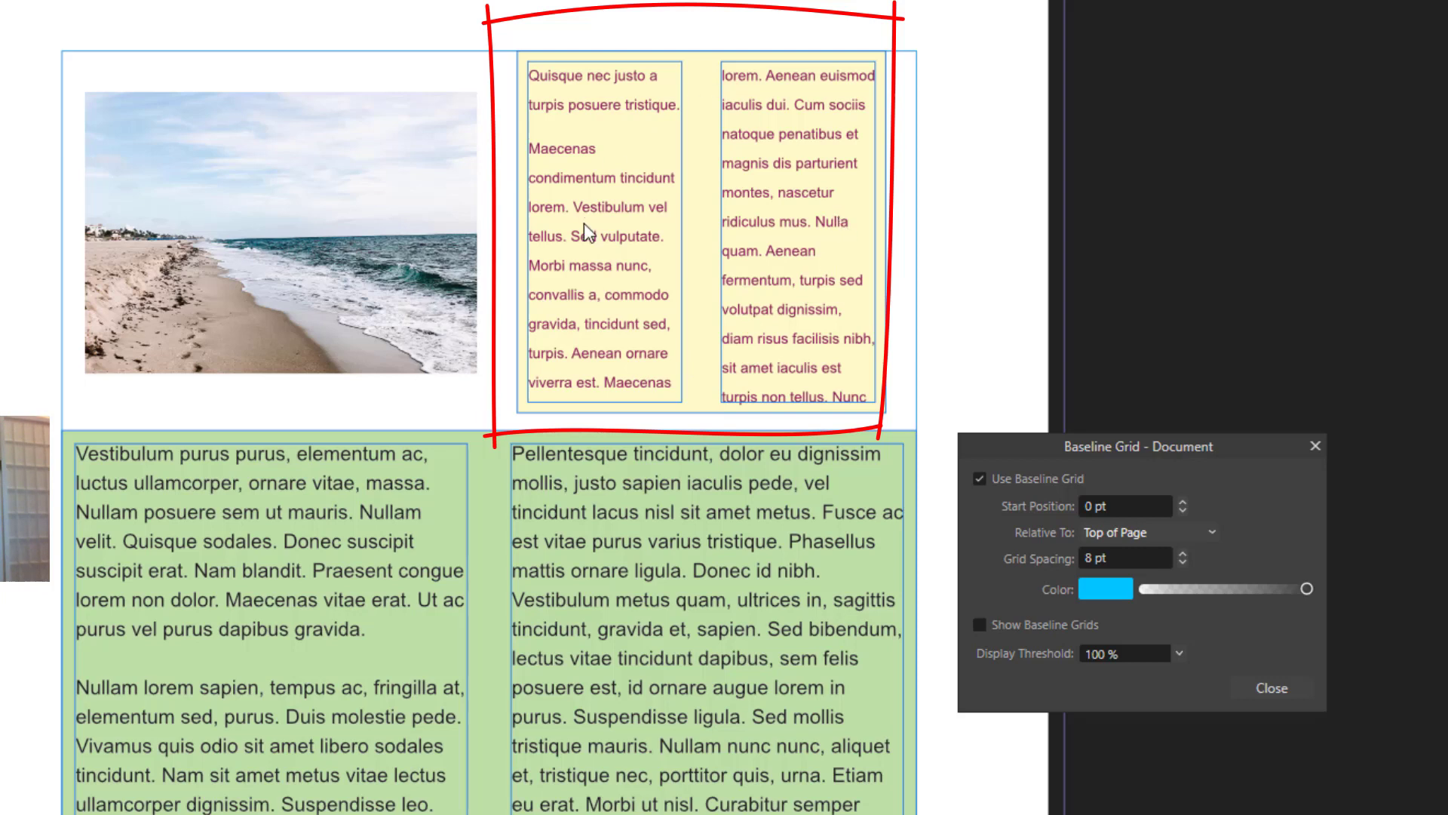
Toggle Use Baseline Grid off, on, then off to compare the yellow frame's line spacing
left_click(979, 477)
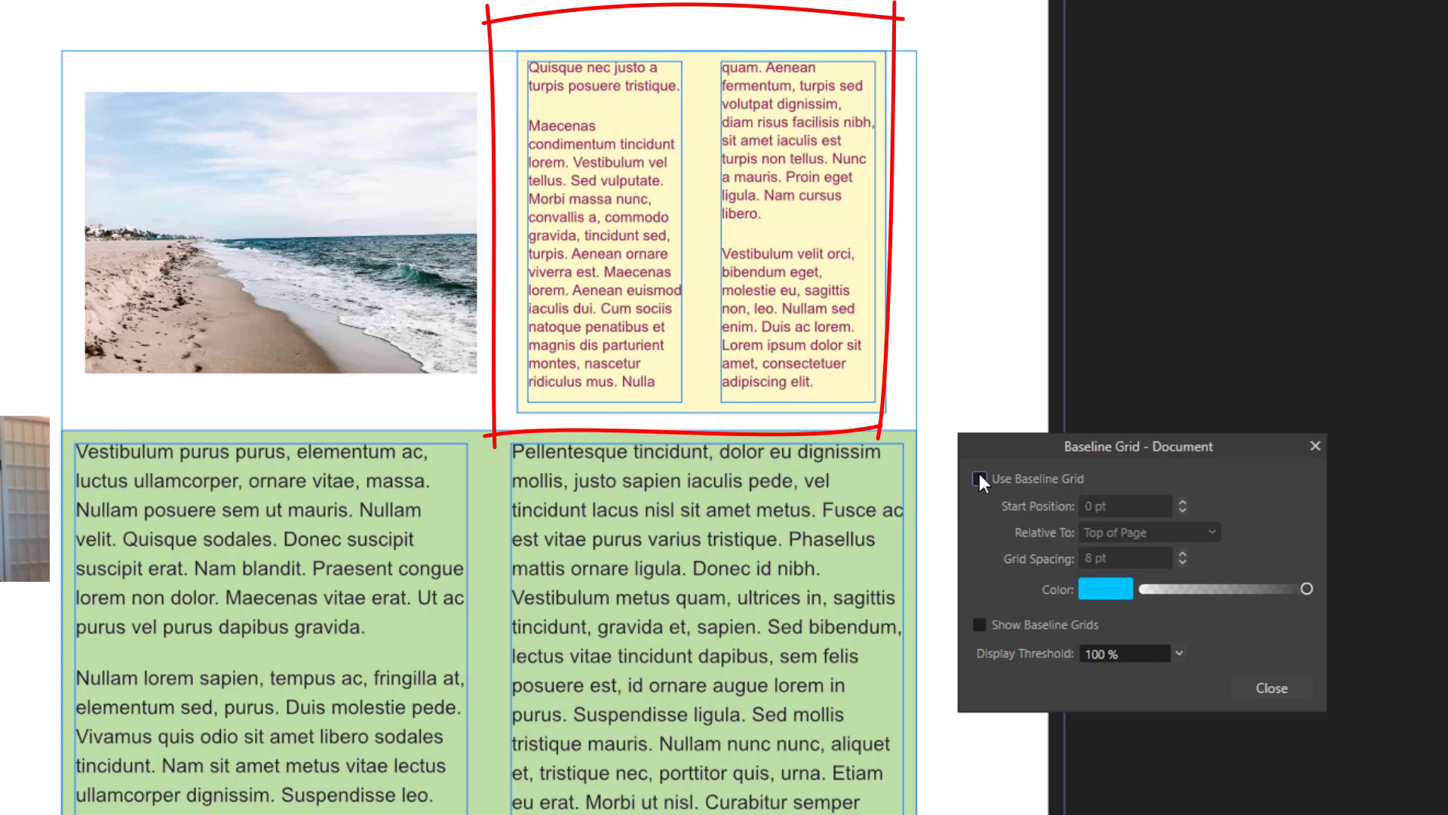
left_click(979, 476)
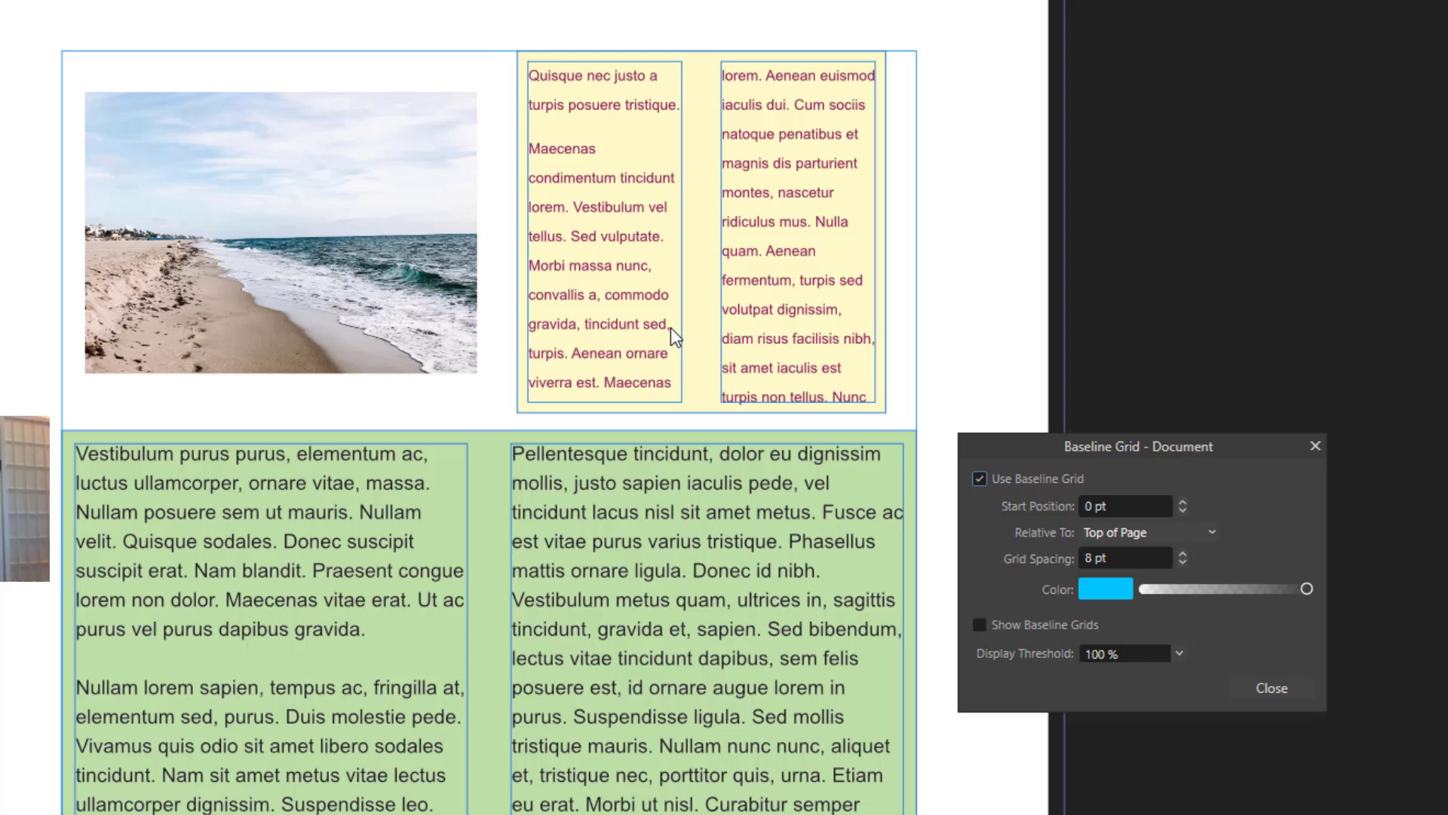
left_click(980, 477)
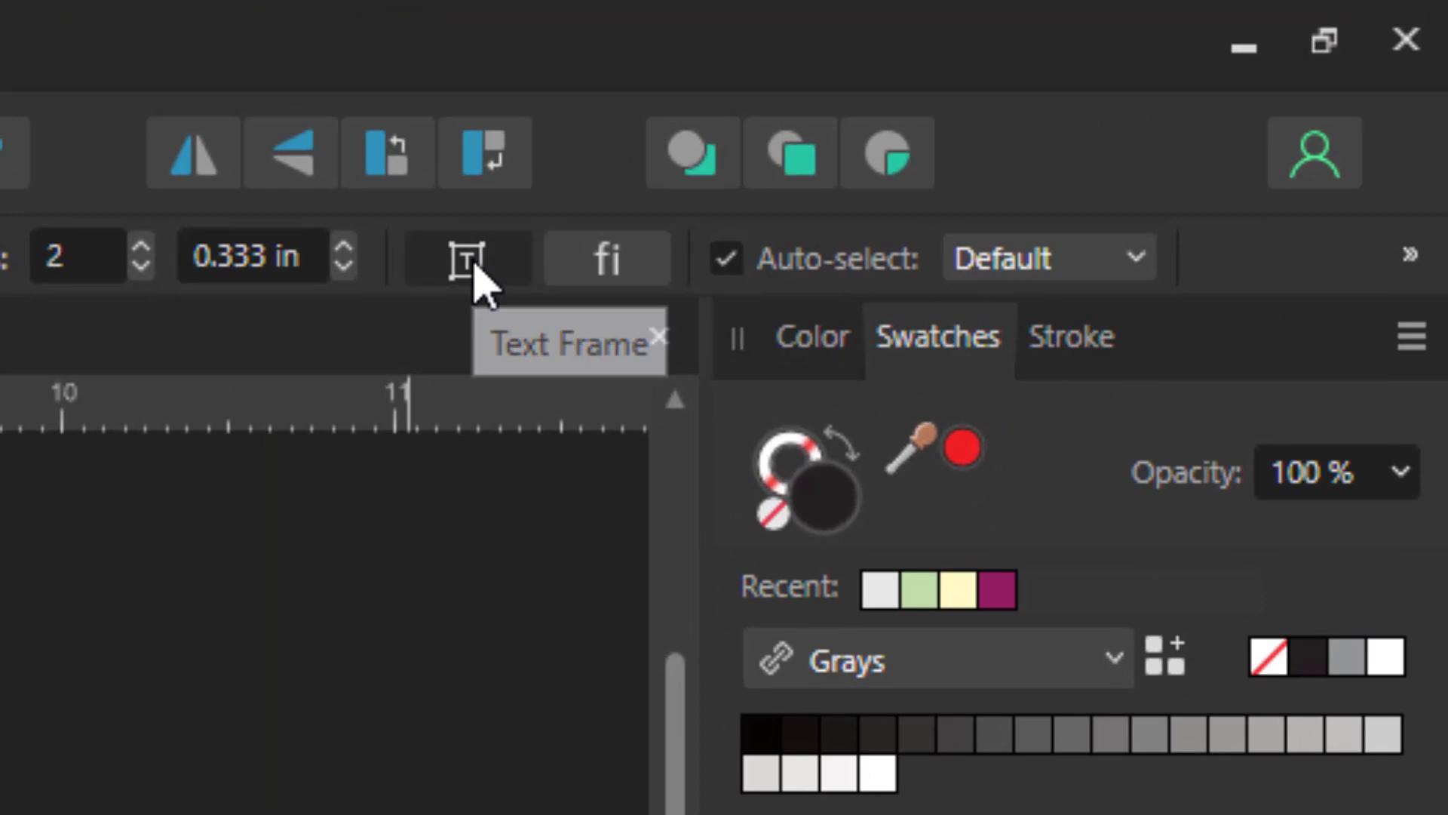
Float the text frame settings panel, select the green two-column frame, and re-enable Use Baseline Grid
left_click(1181, 71)
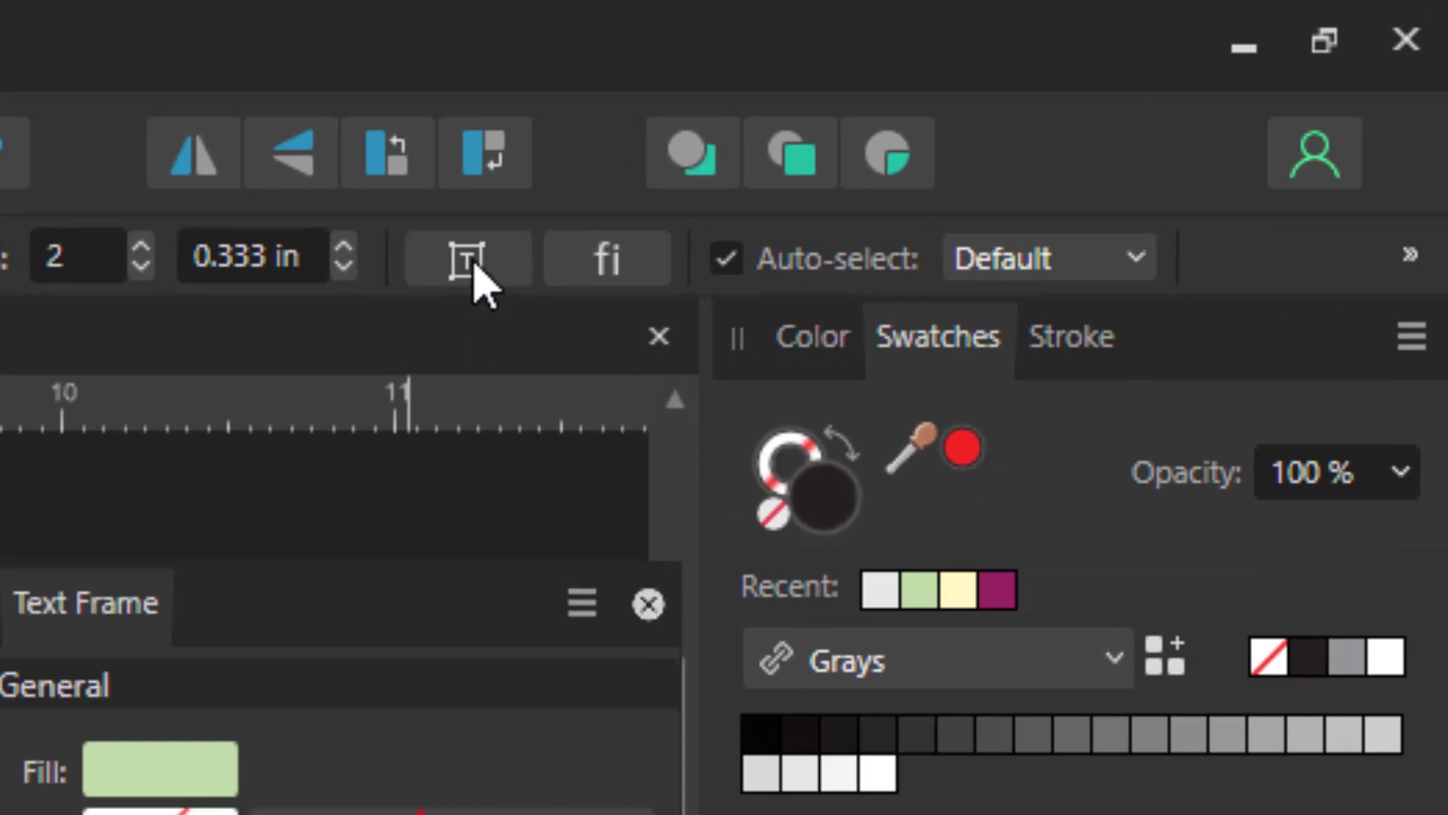
left_click_drag(349, 624, 620, 580)
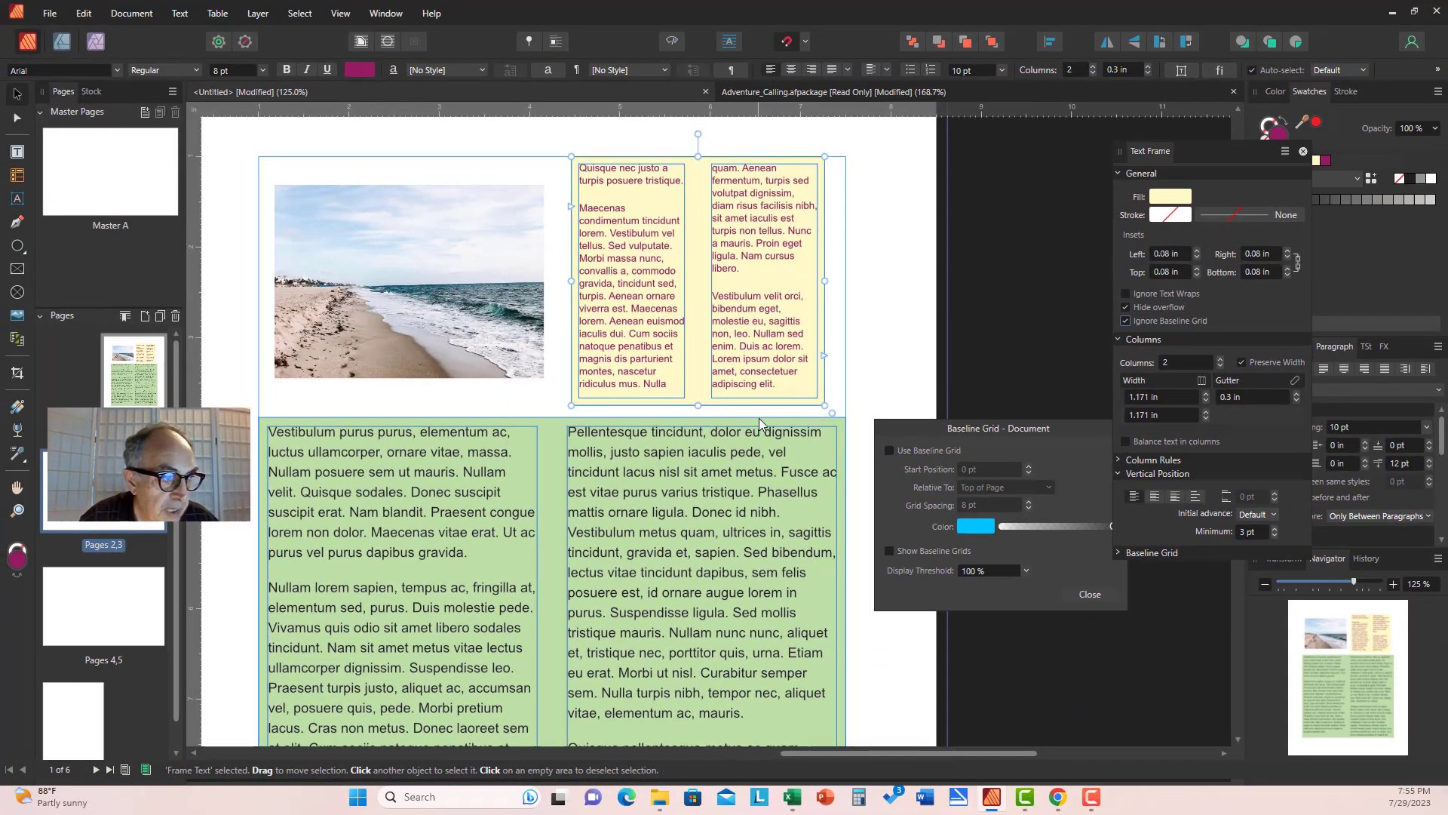
left_click(760, 427)
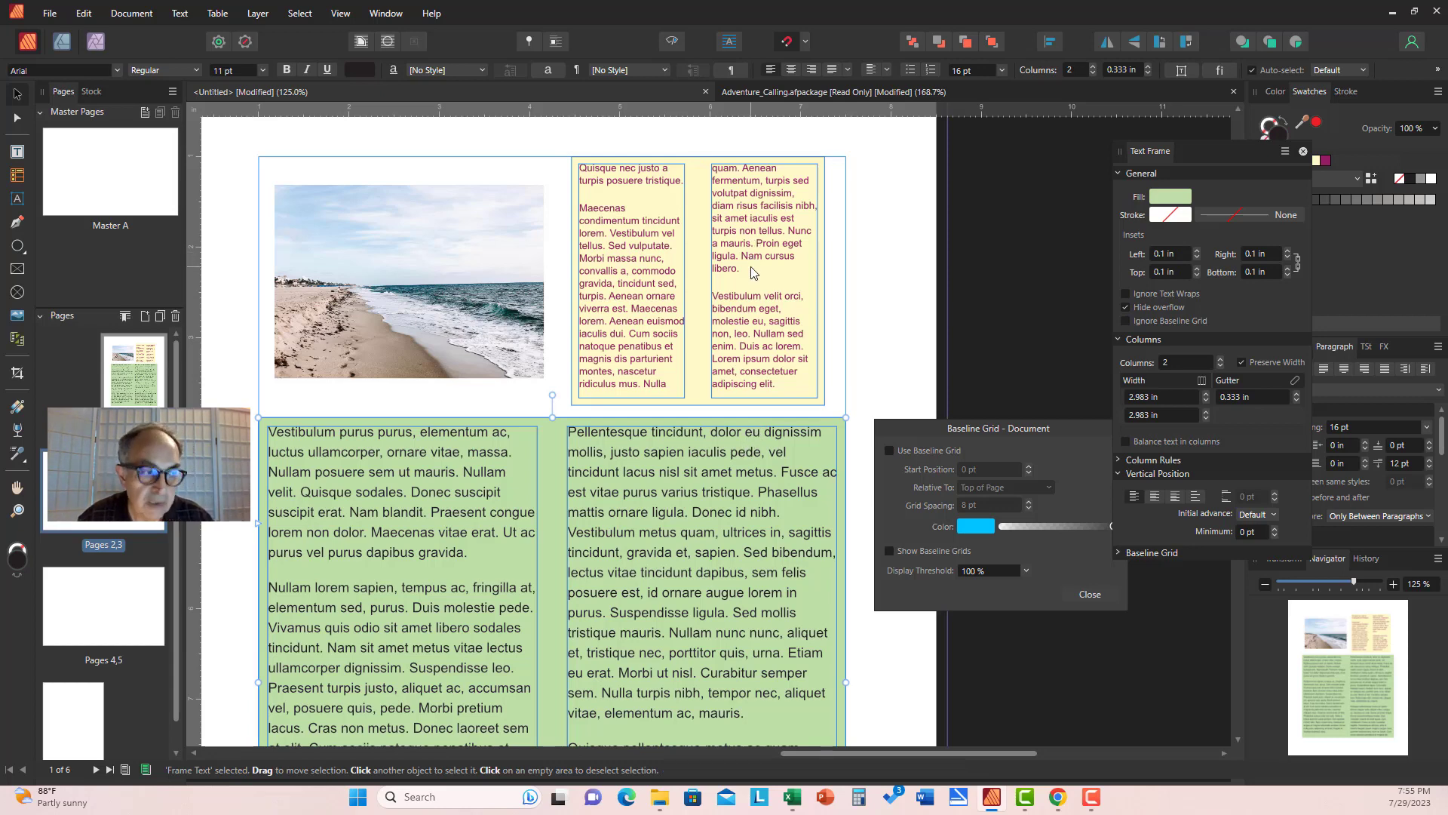
left_click(890, 450)
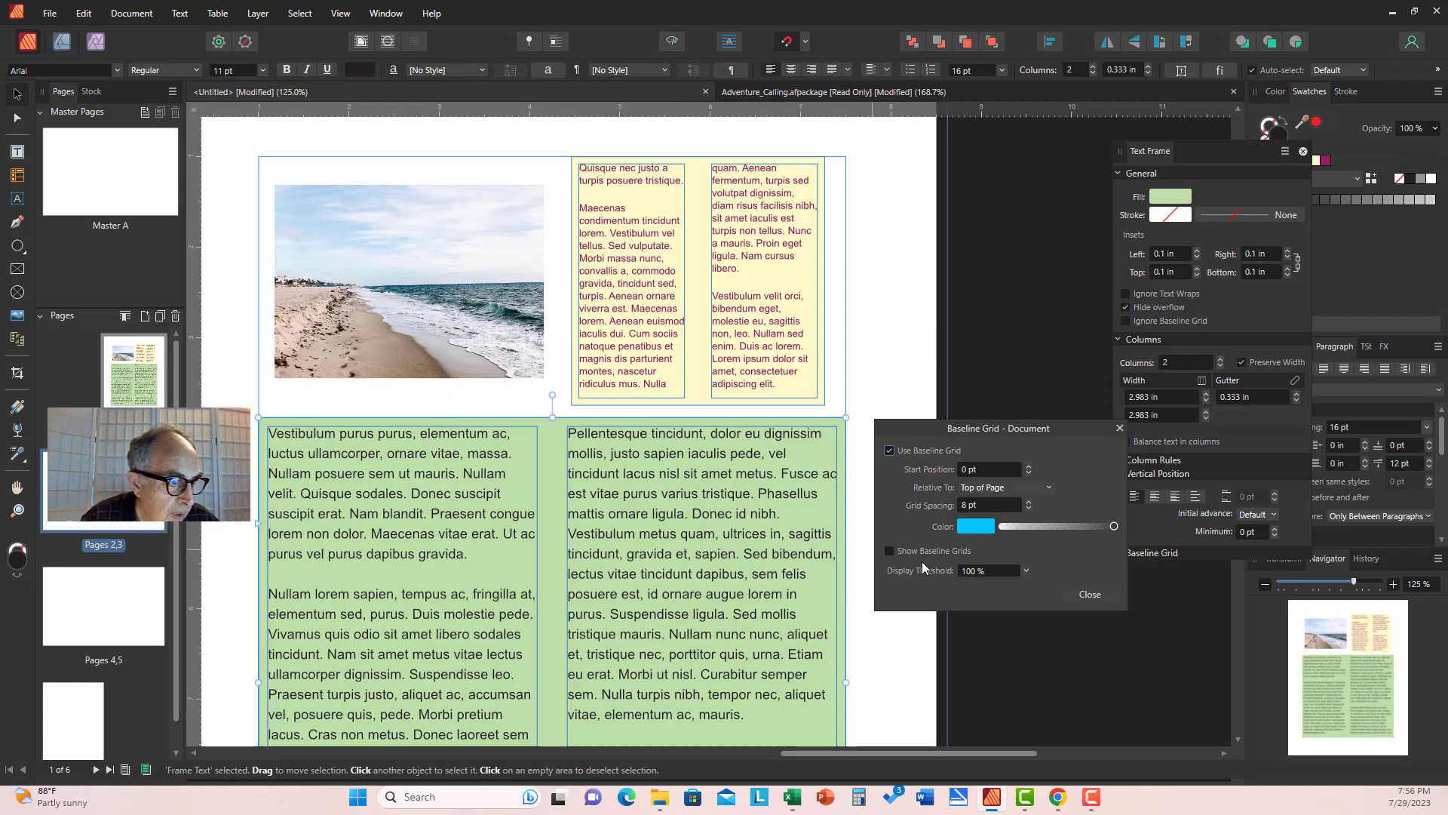
Turn on Show Baseline Grids, lower the grid colour's opacity, and open then close the colour picker
left_click(890, 552)
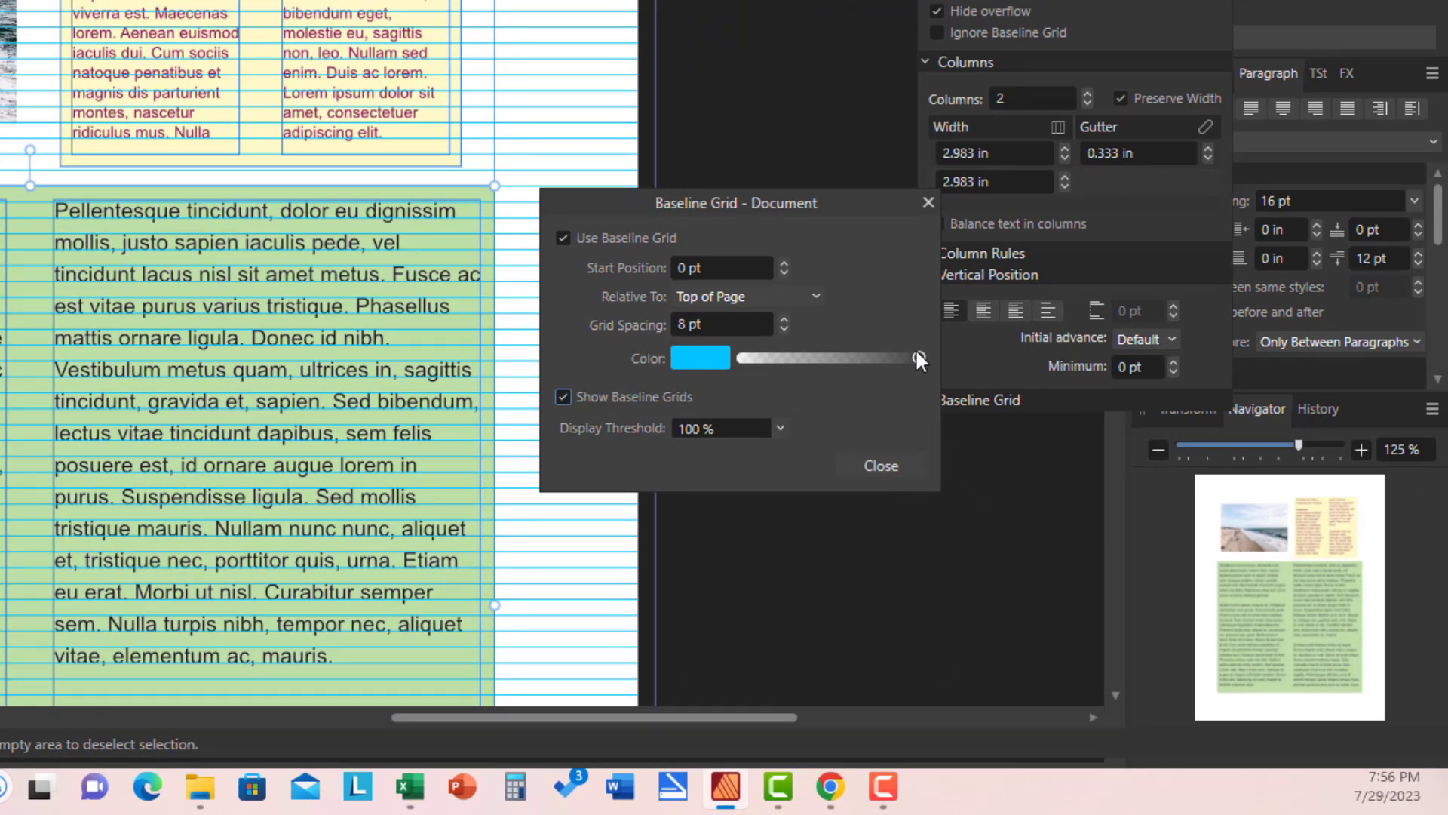
left_click_drag(914, 355, 944, 378)
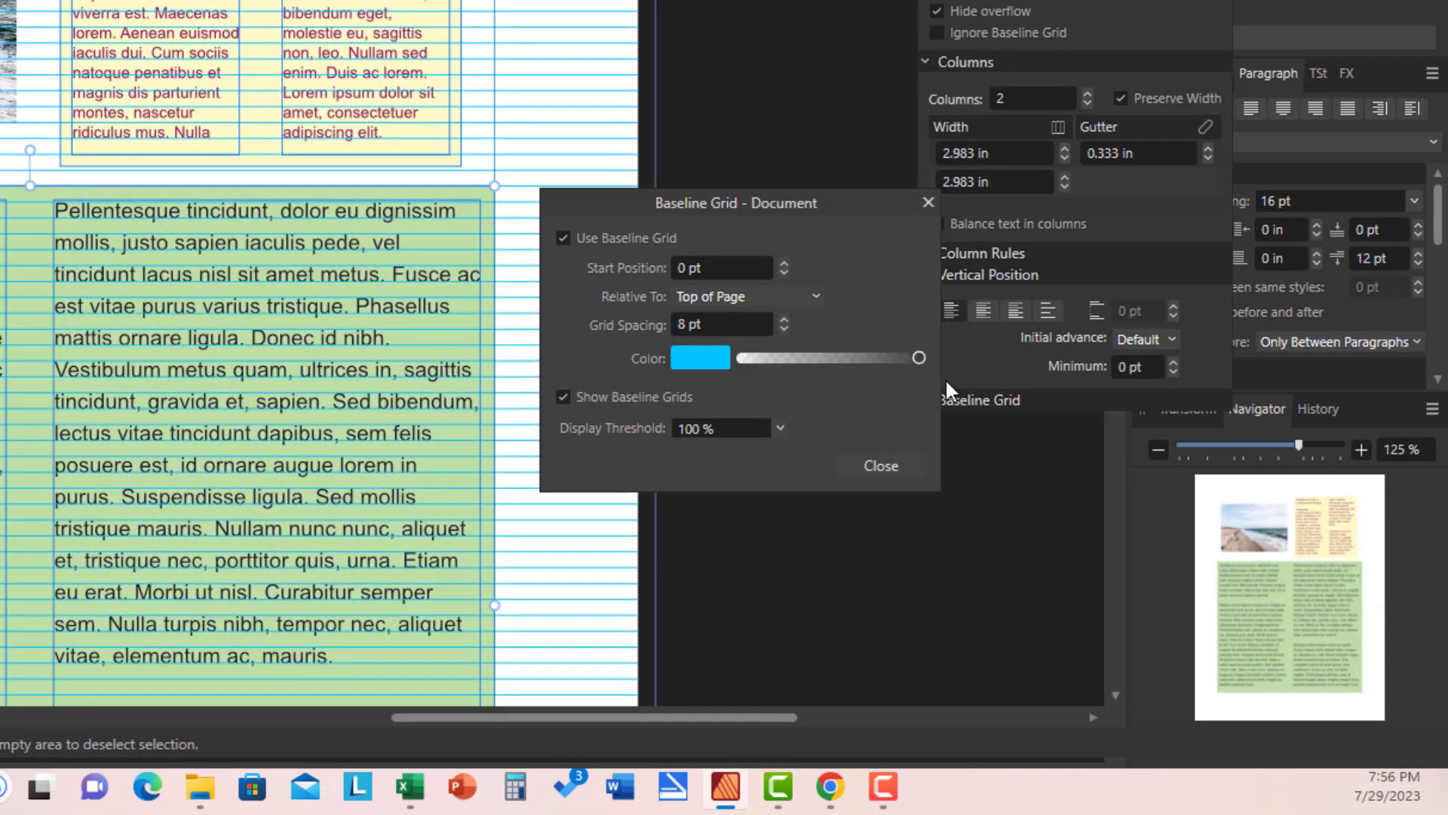
left_click(690, 347)
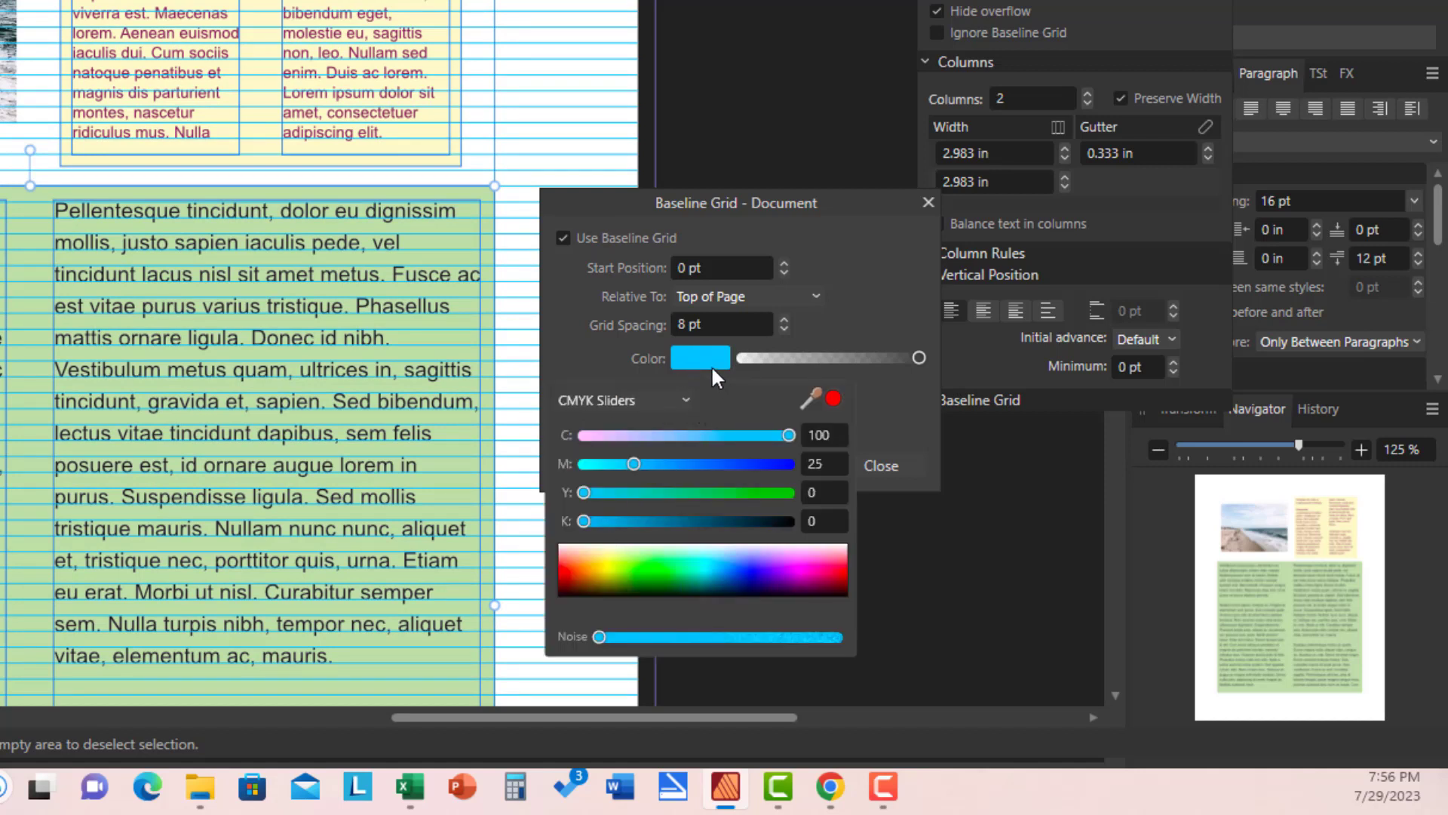
left_click(709, 359)
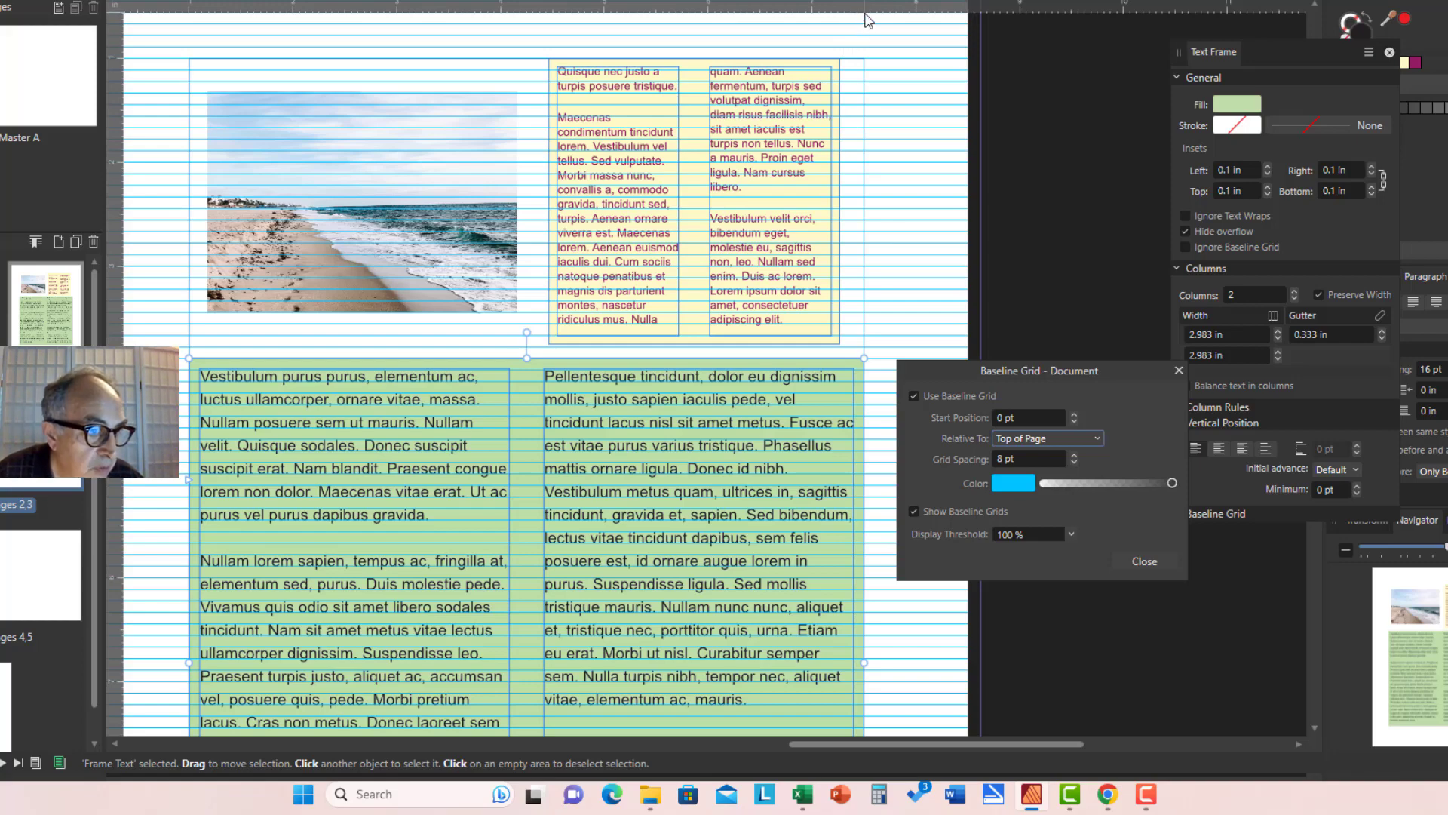
left_click(1074, 414)
left_click(1073, 414)
left_click(1073, 414)
left_click(1073, 414)
left_click(1074, 414)
left_click(1073, 414)
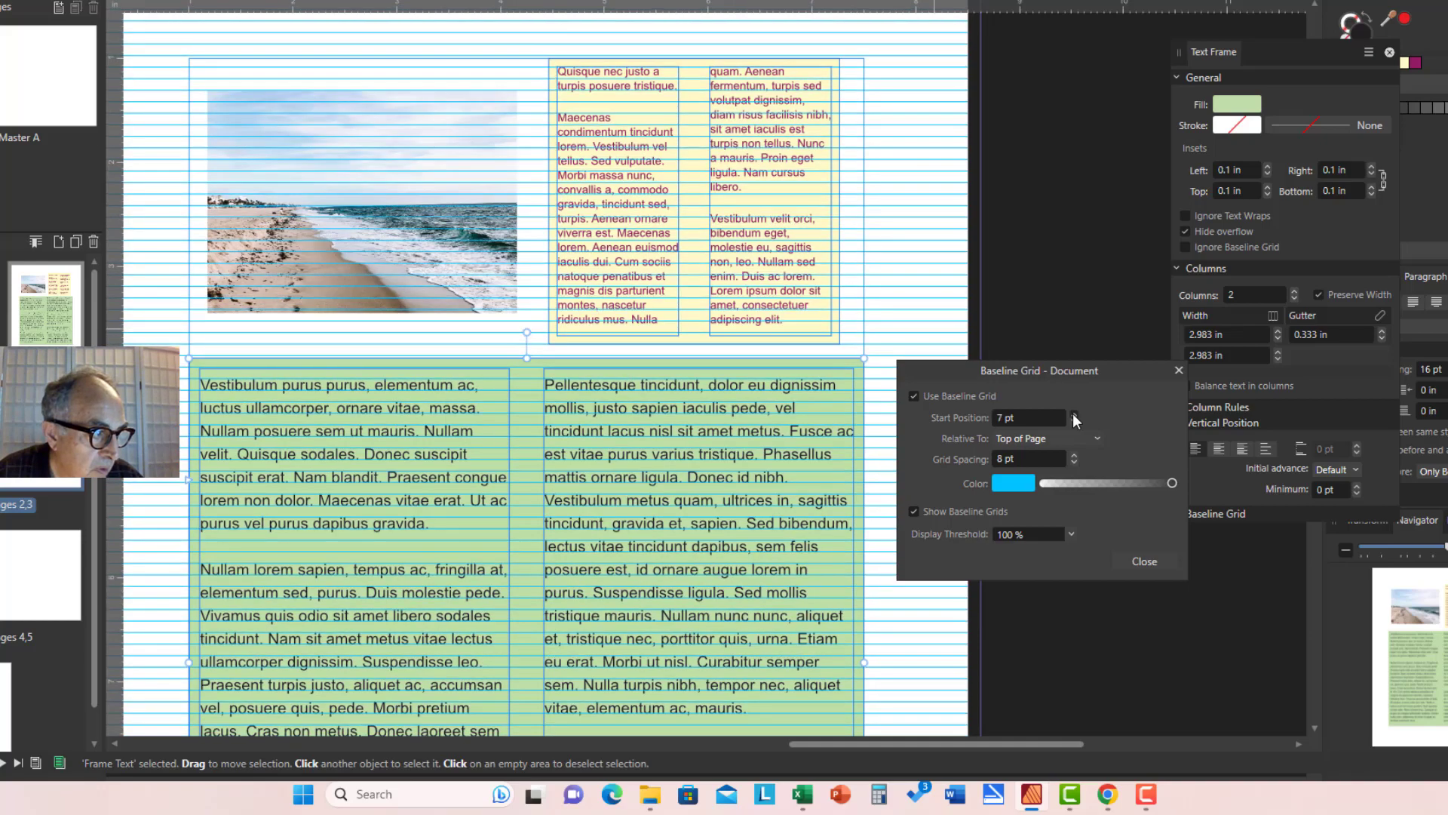
left_click(1073, 414)
left_click(1073, 414)
left_click(1074, 420)
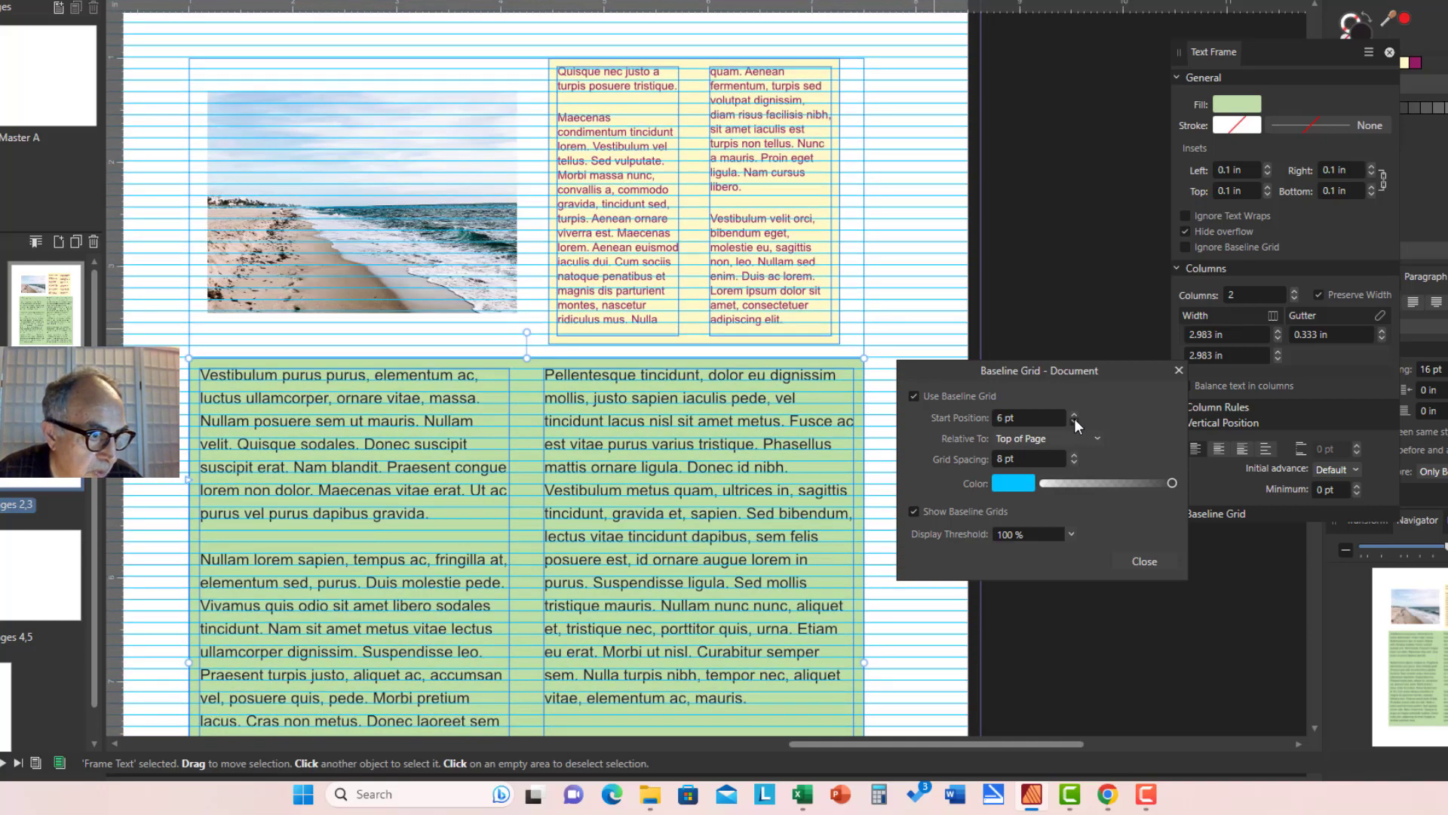
left_click(1074, 420)
left_click(1074, 420)
left_click(1074, 420)
left_click(1074, 420)
left_click(1074, 420)
left_click(1074, 420)
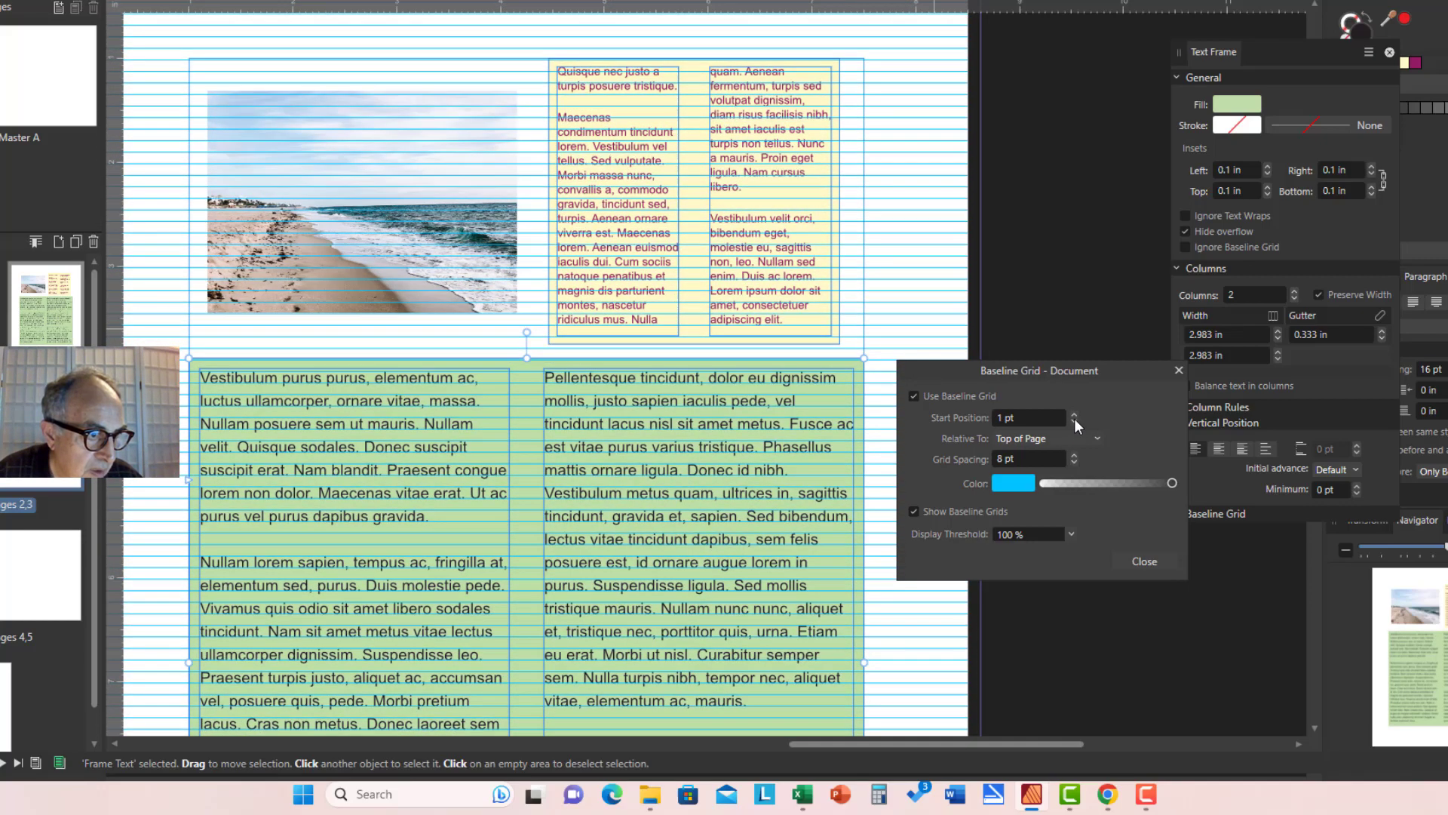
left_click(1074, 419)
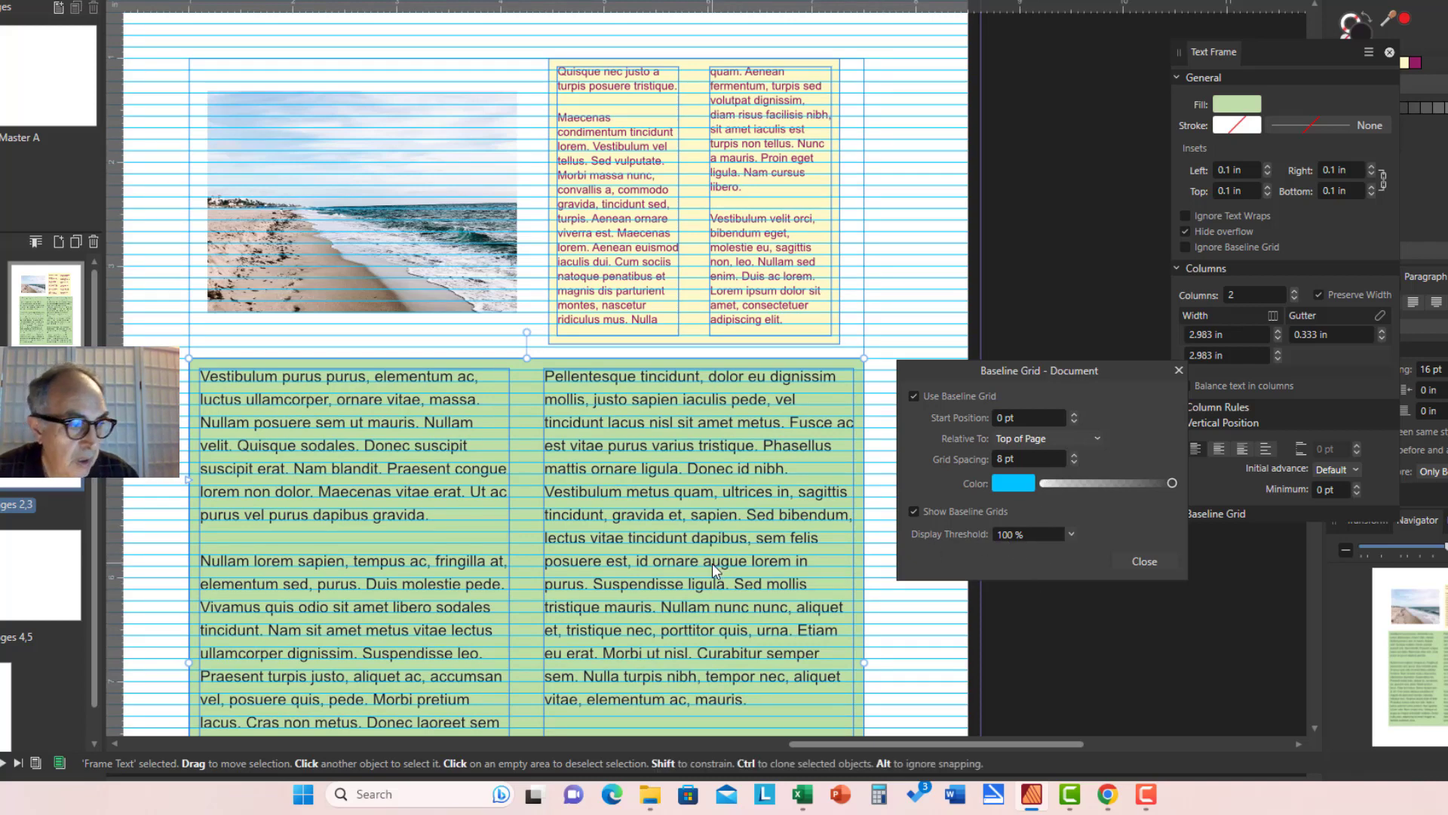
Zoom in and out on the page to inspect the text lines against the 8 pt baseline grid
scroll(712, 563, "down", 1, "ctrl")
scroll(712, 562, "up", 2, "ctrl")
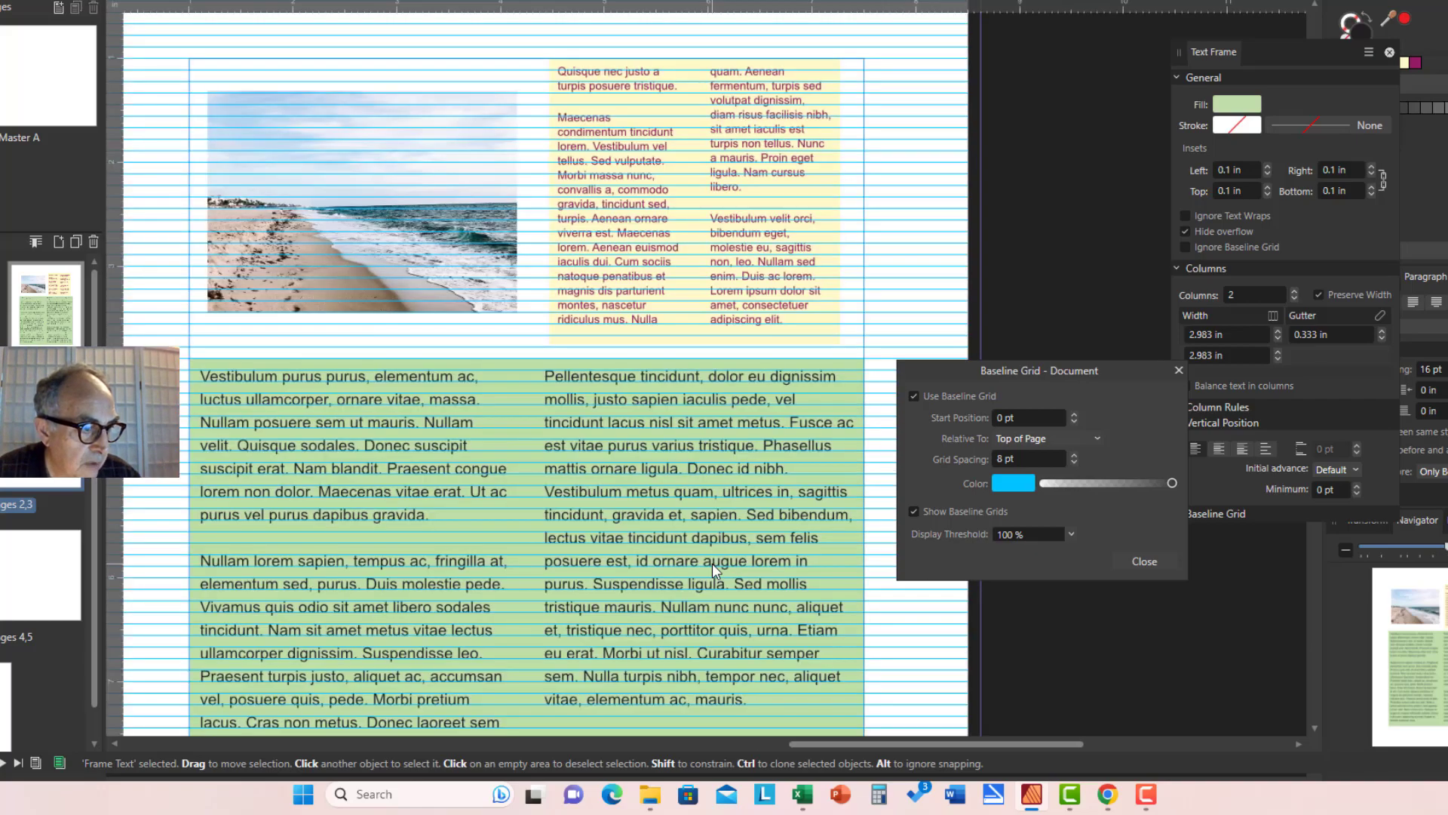
scroll(712, 563, "up", 3, "ctrl")
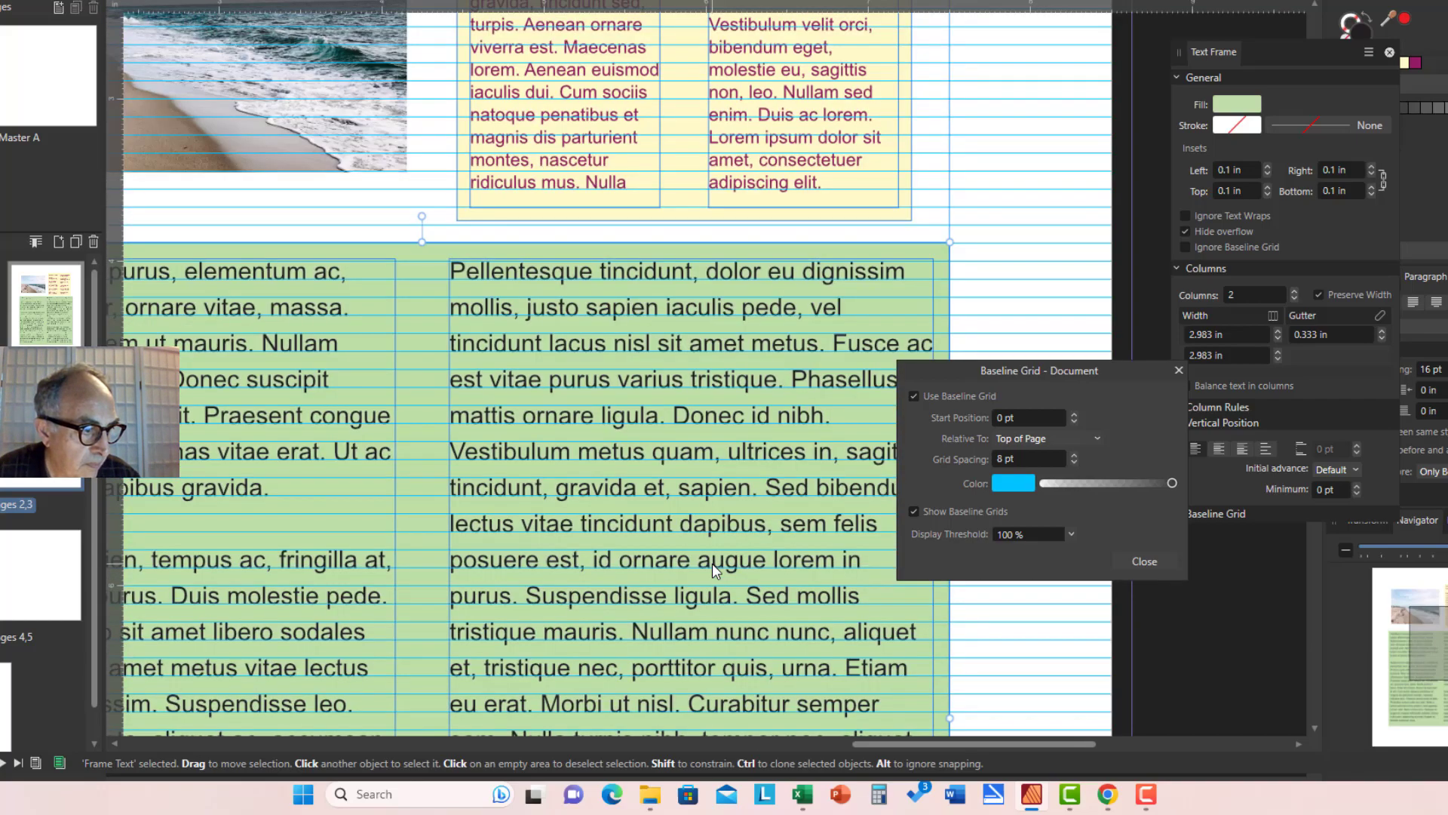
scroll(712, 562, "down", 4, "ctrl")
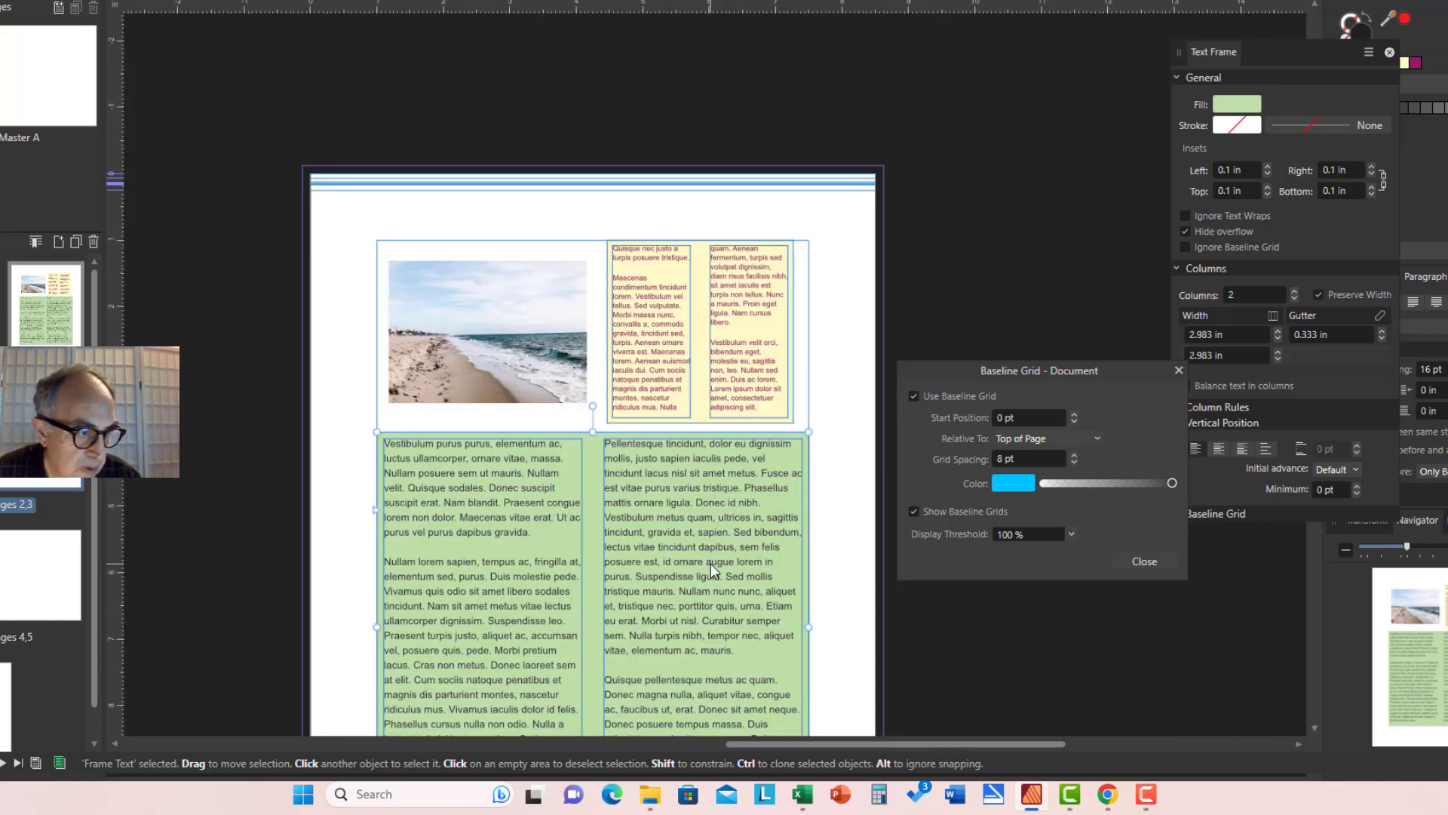
scroll(710, 563, "up", 1, "ctrl")
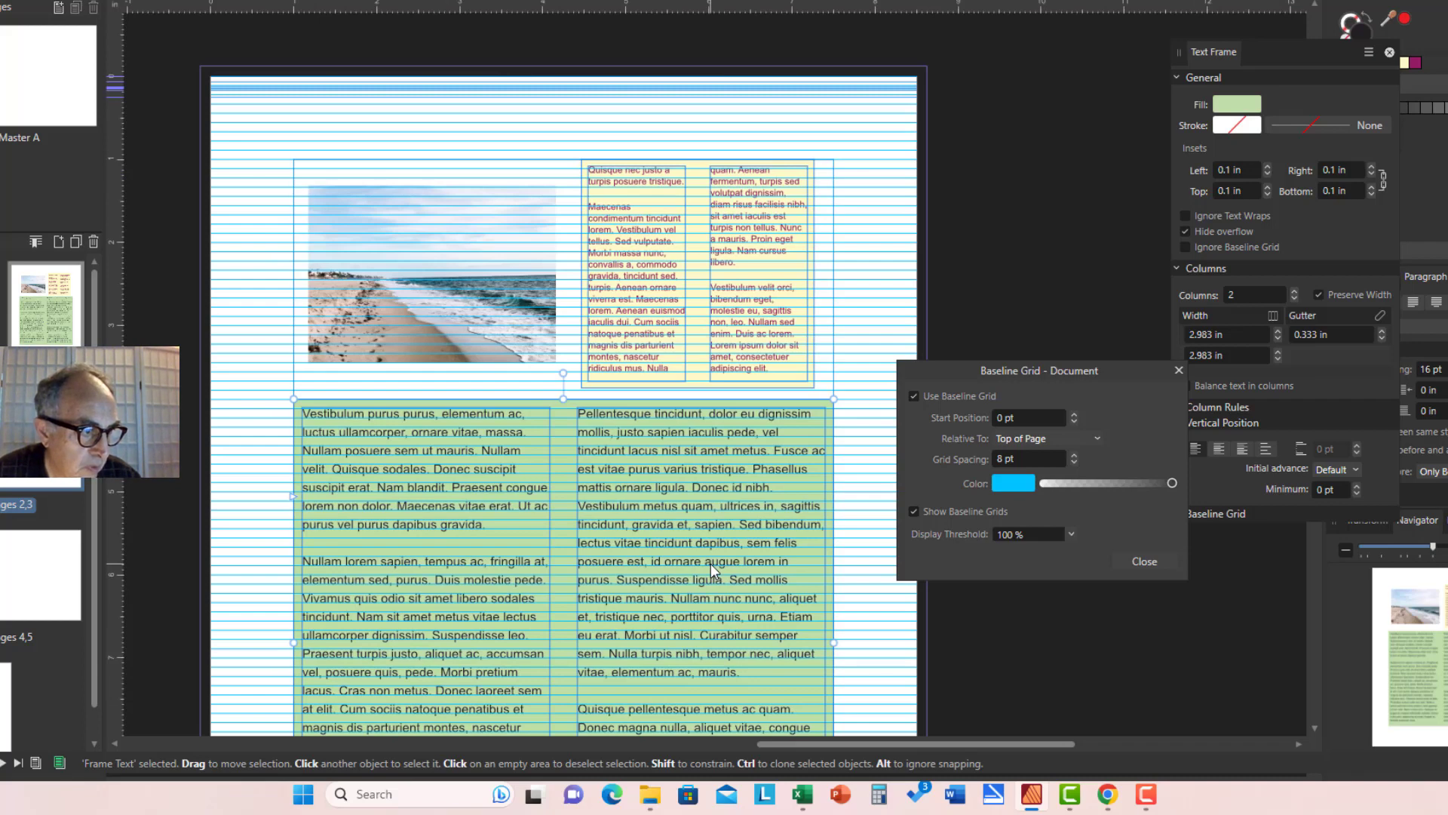
scroll(711, 563, "down", 1, "ctrl")
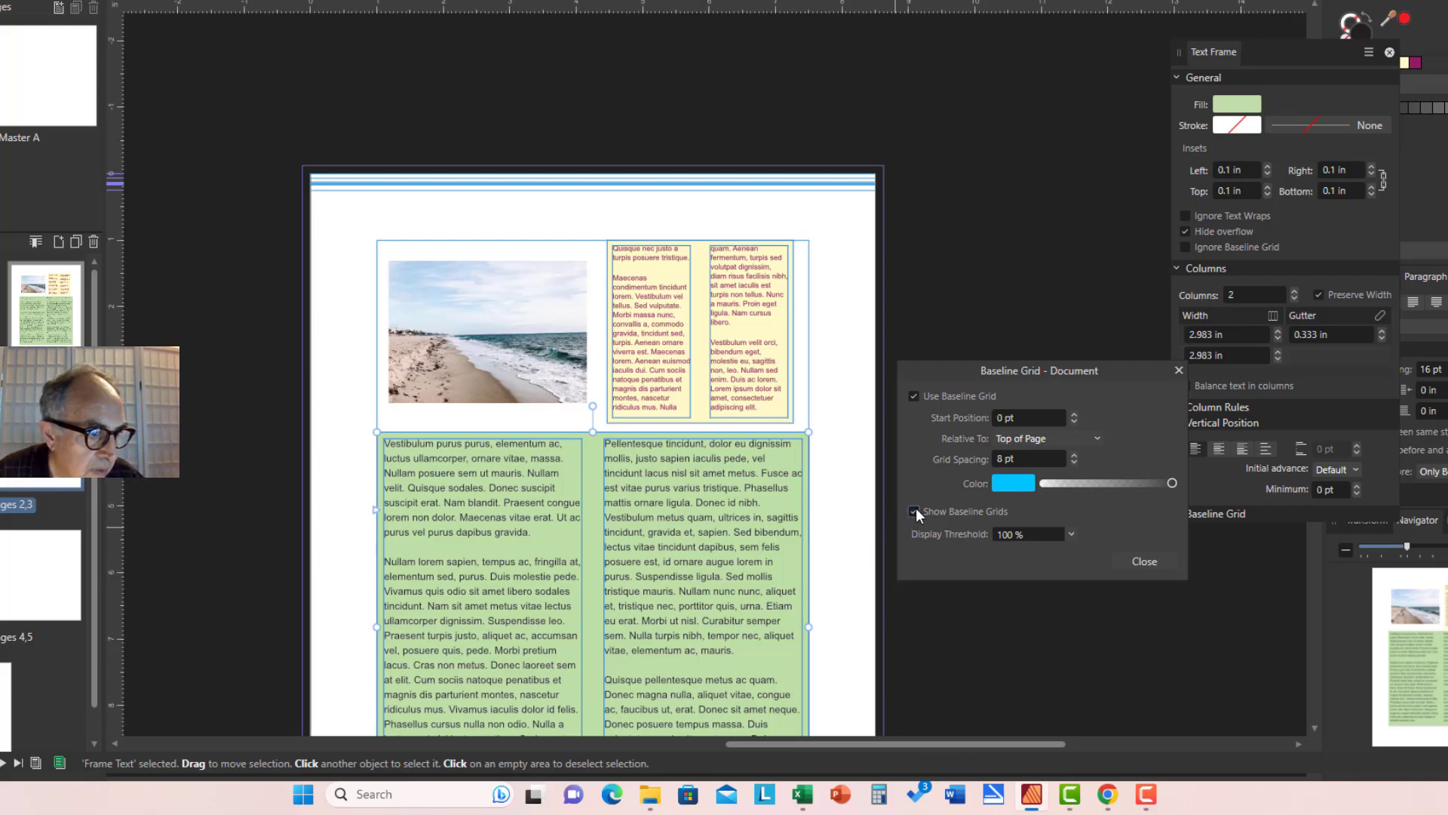
scroll(868, 536, "down", 1)
scroll(867, 536, "up", 2)
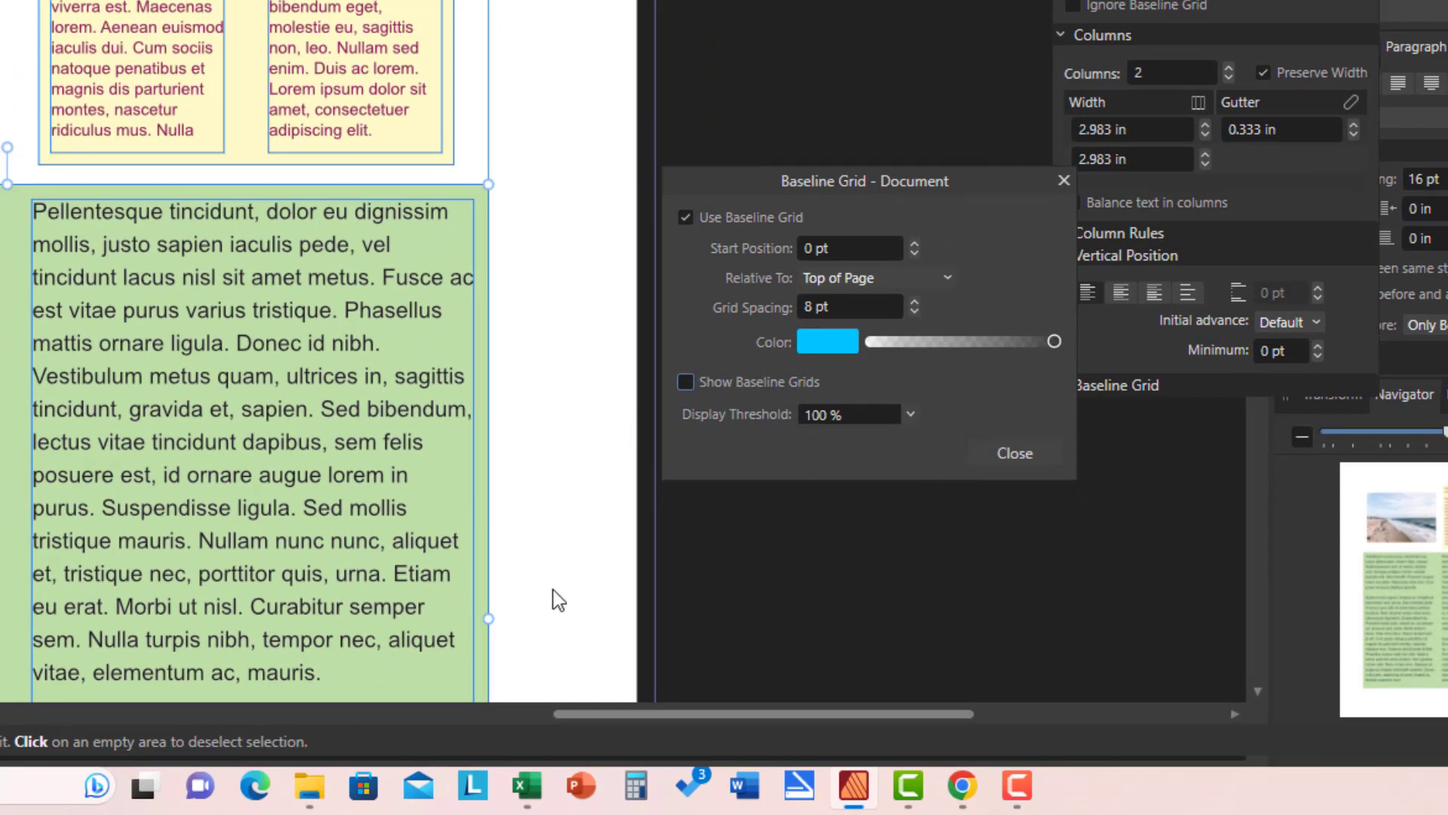
left_click_drag(608, 715, 550, 725)
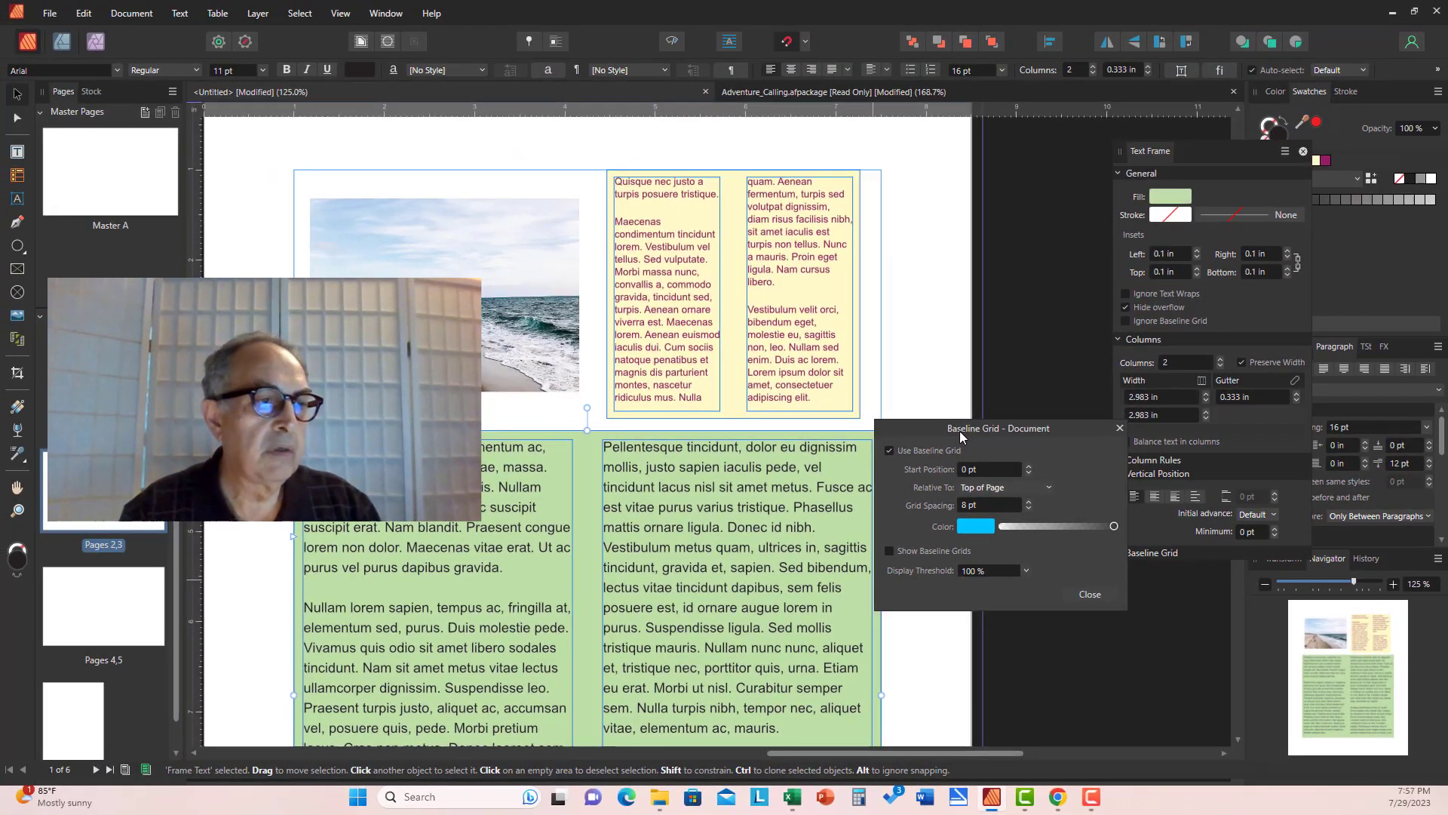
left_click_drag(958, 431, 983, 419)
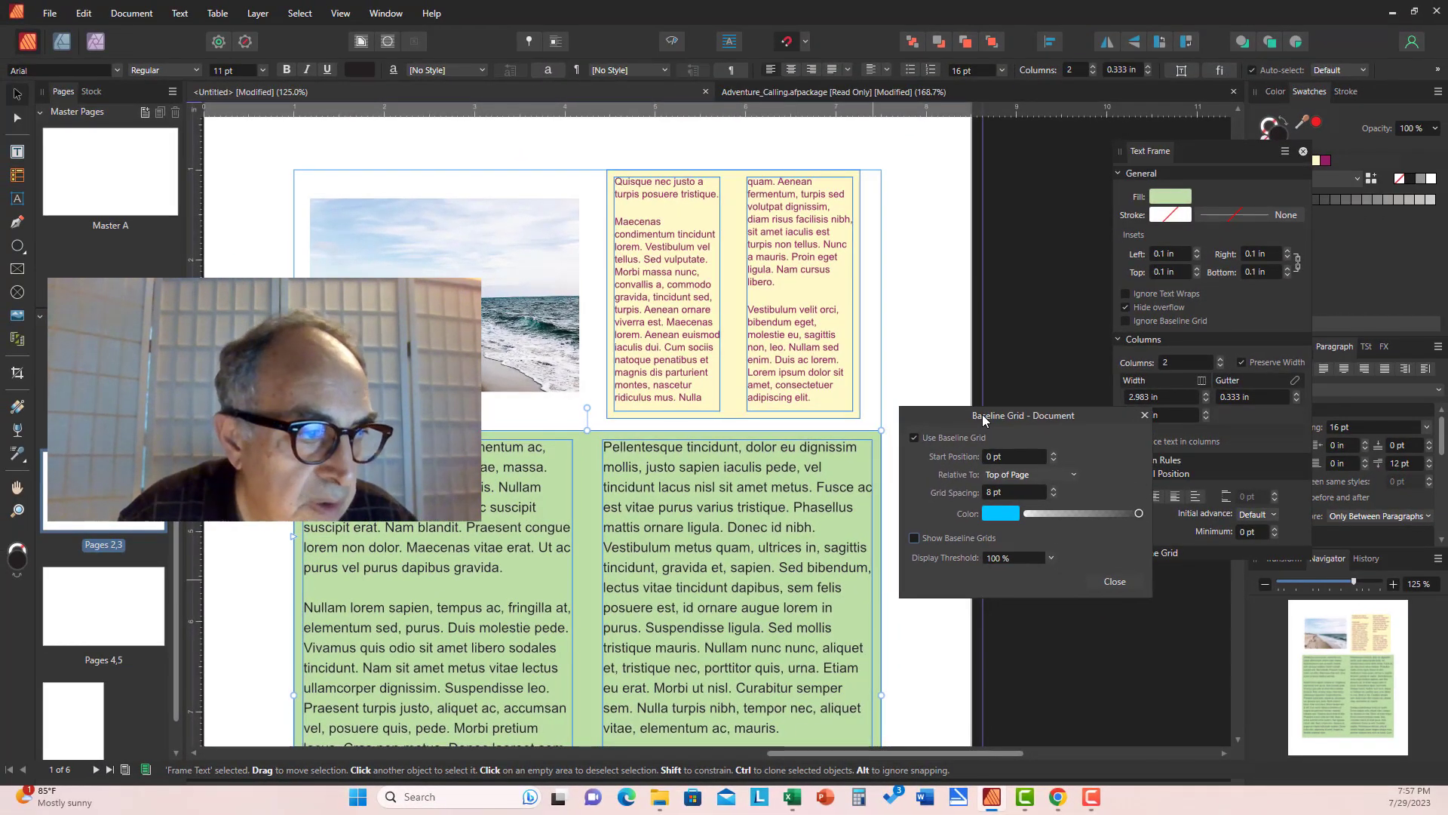